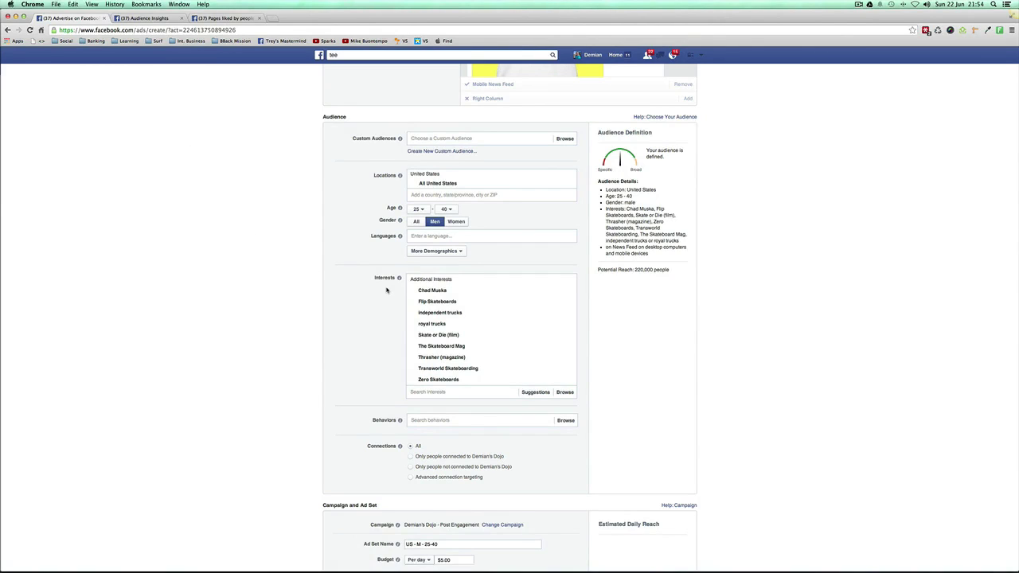
# Switch to the Audience Insights tab showing the skateboarding audience's top page likes.
pyautogui.click(143, 19)
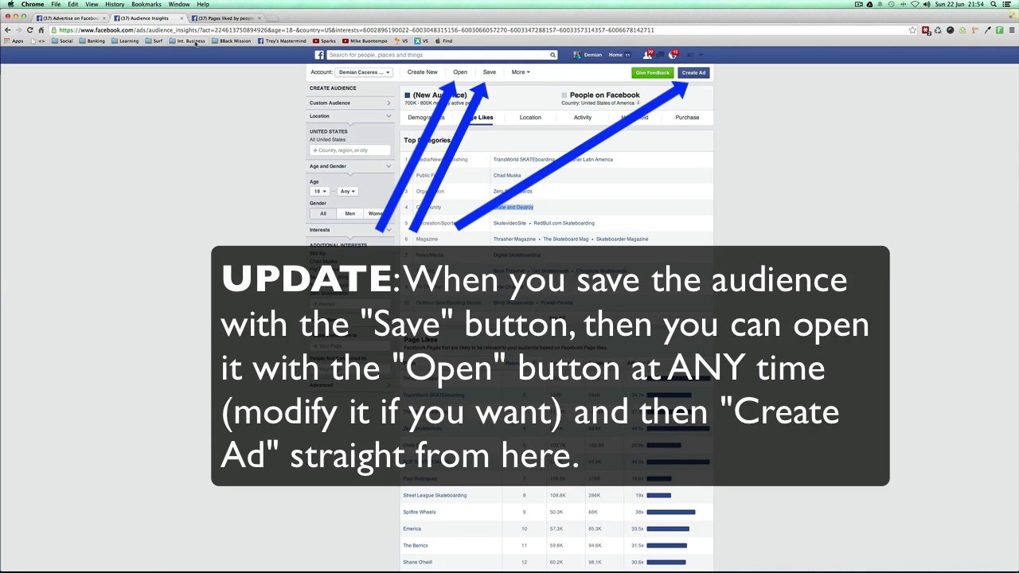
pyautogui.click(79, 18)
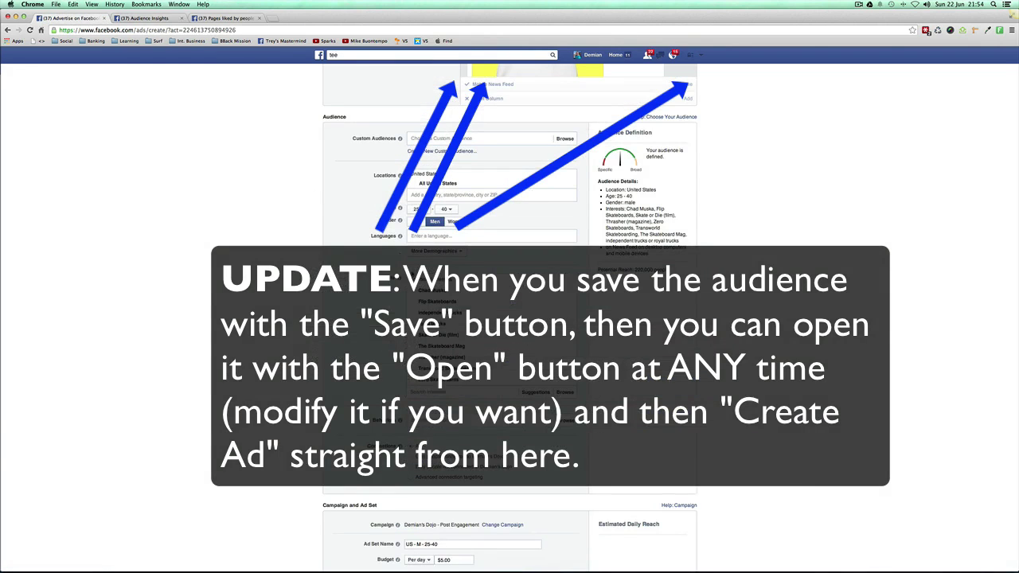
pyautogui.click(143, 17)
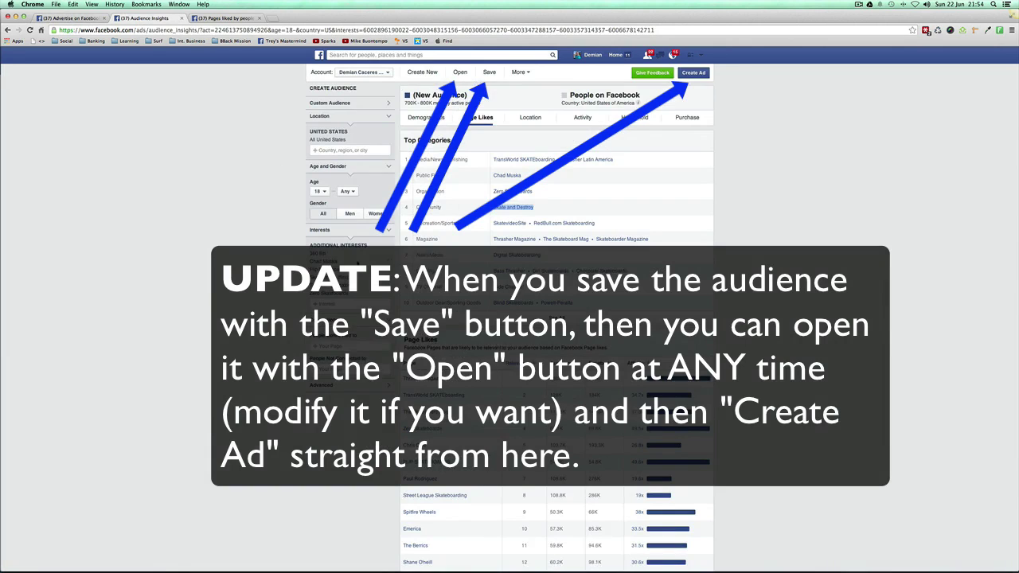
pyautogui.scroll(-1, 510, 318)
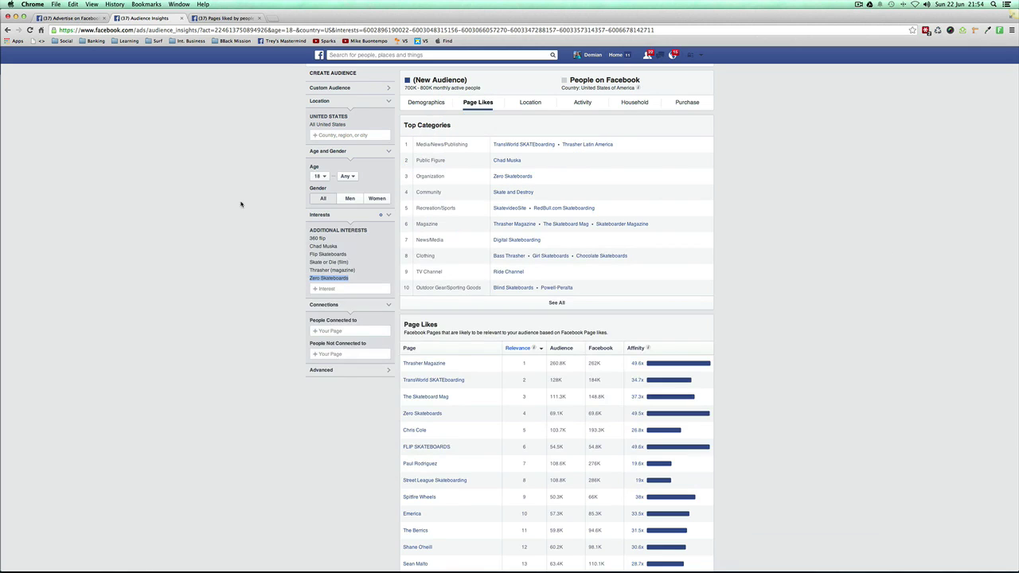
# Return to the ad form and browse the Behaviors categories under Audience without adding any.
pyautogui.click(72, 18)
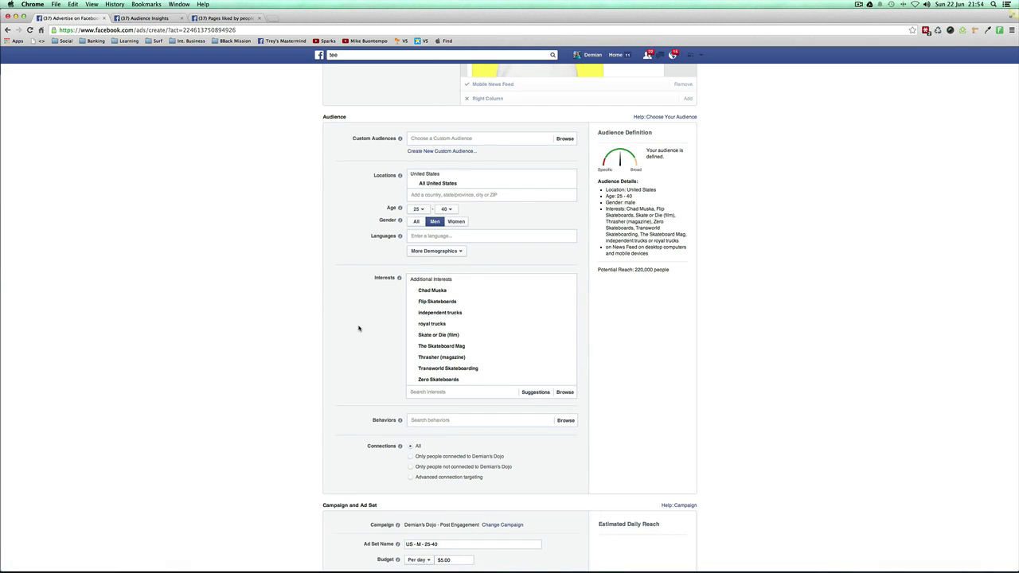
pyautogui.scroll(-2, 340, 281)
pyautogui.scroll(-2, 343, 288)
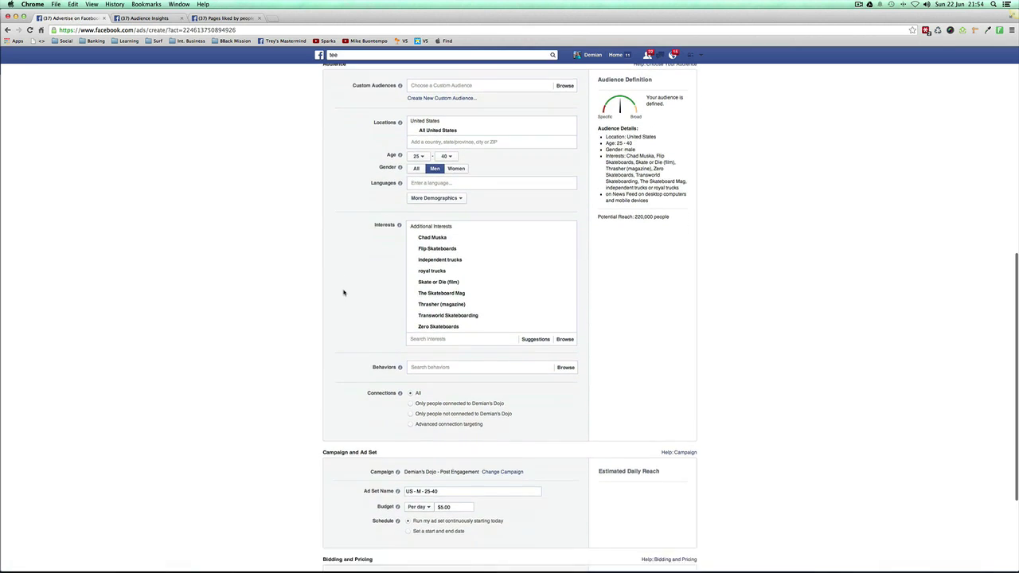
pyautogui.click(422, 315)
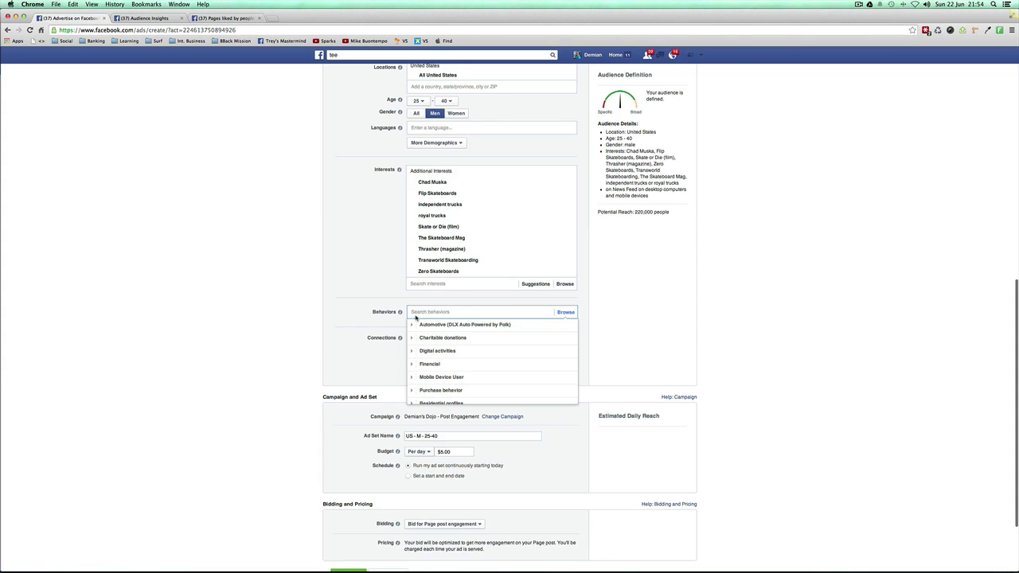
pyautogui.scroll(-2, 446, 351)
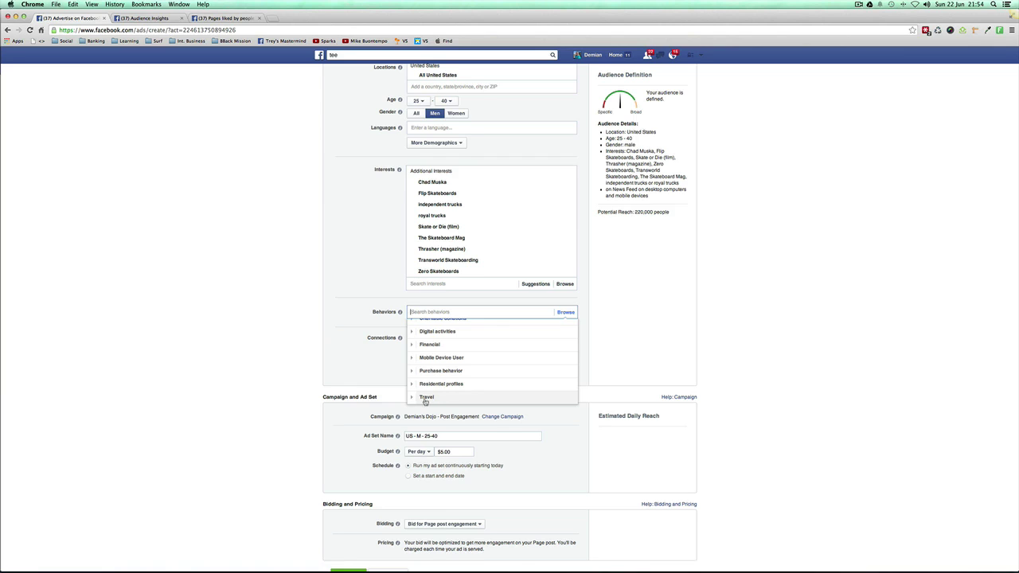
pyautogui.scroll(2, 430, 366)
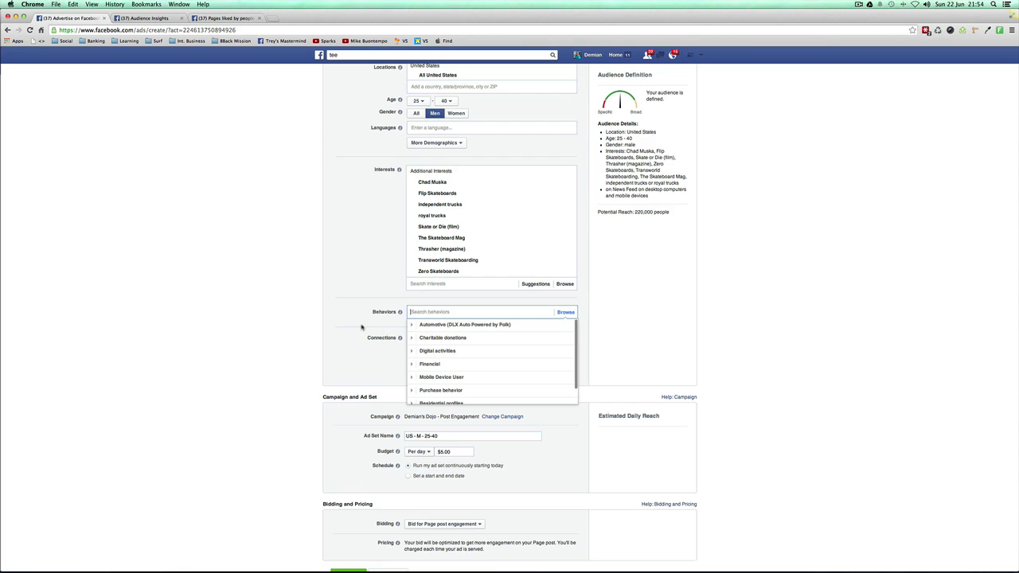
pyautogui.scroll(-1, 335, 359)
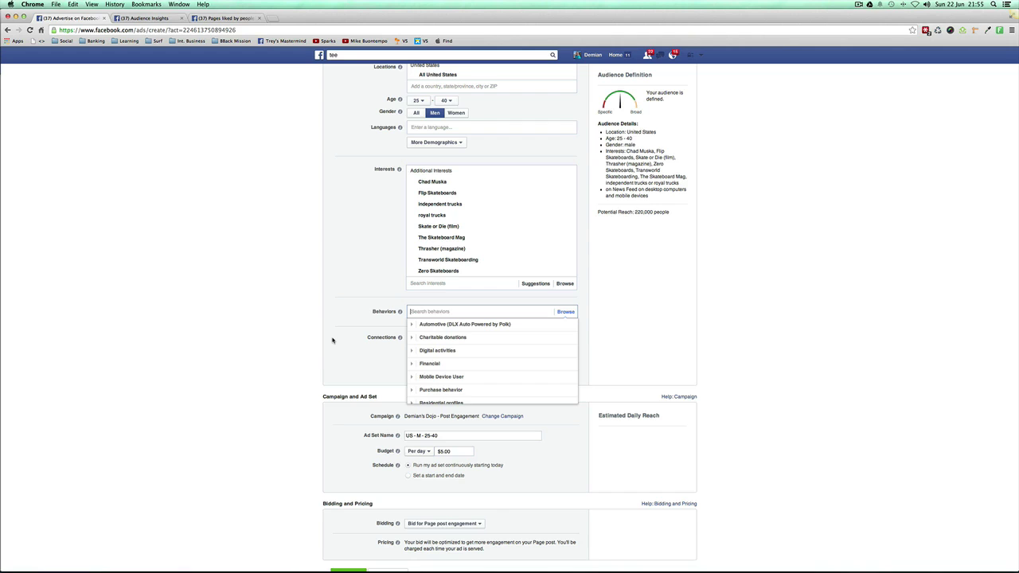
pyautogui.scroll(-2, 355, 332)
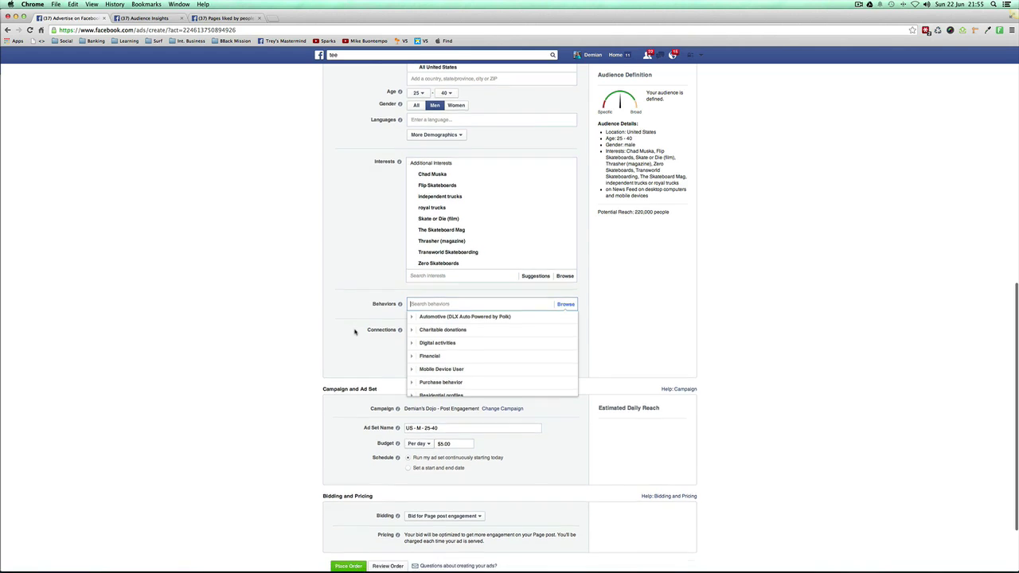
pyautogui.click(357, 334)
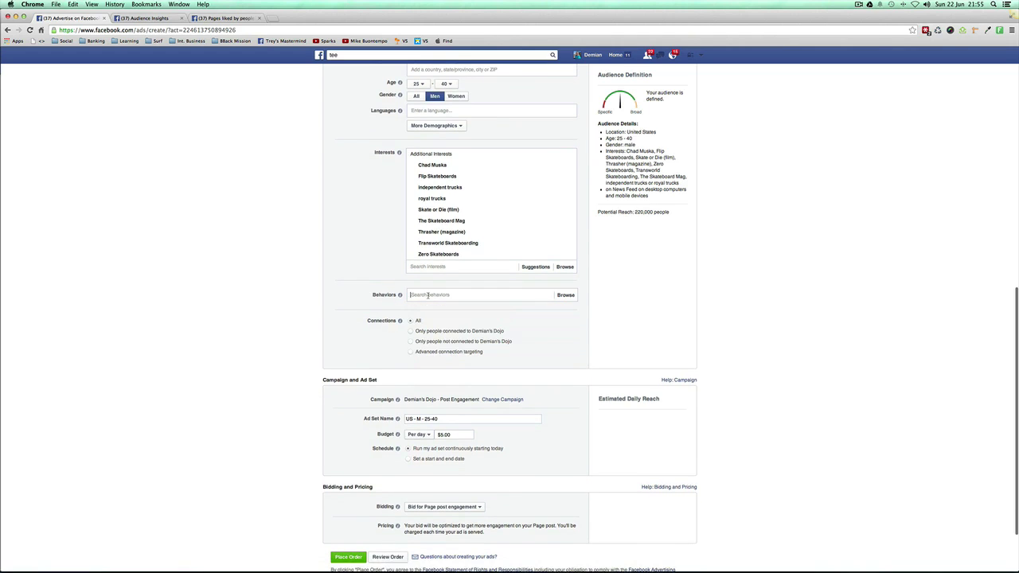
# Recheck the audience fields and reopen the Behaviors list, closing it with no behaviors added.
pyautogui.click(380, 347)
pyautogui.scroll(-1, 408, 328)
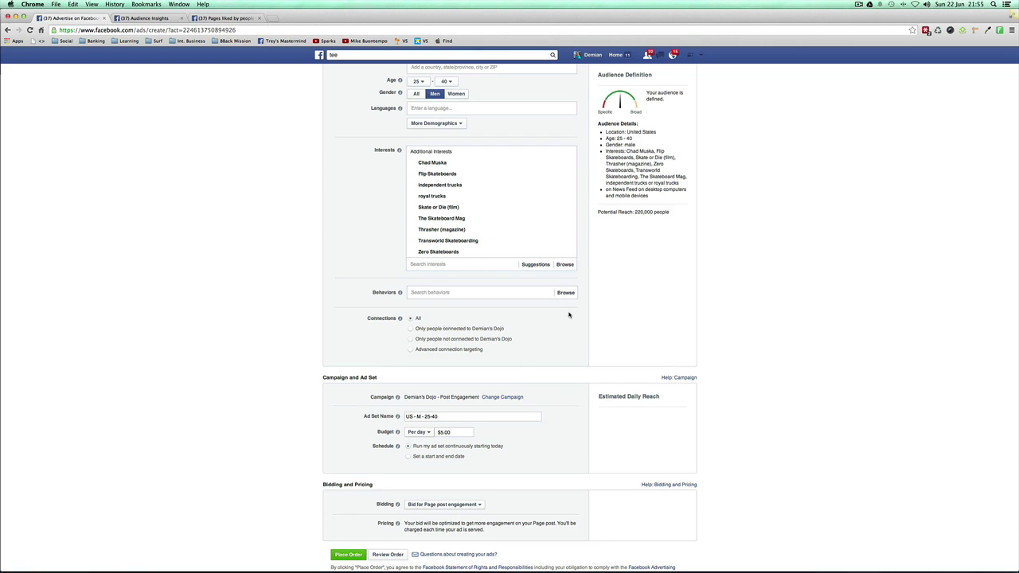
pyautogui.scroll(-1, 510, 306)
pyautogui.click(456, 292)
pyautogui.click(355, 298)
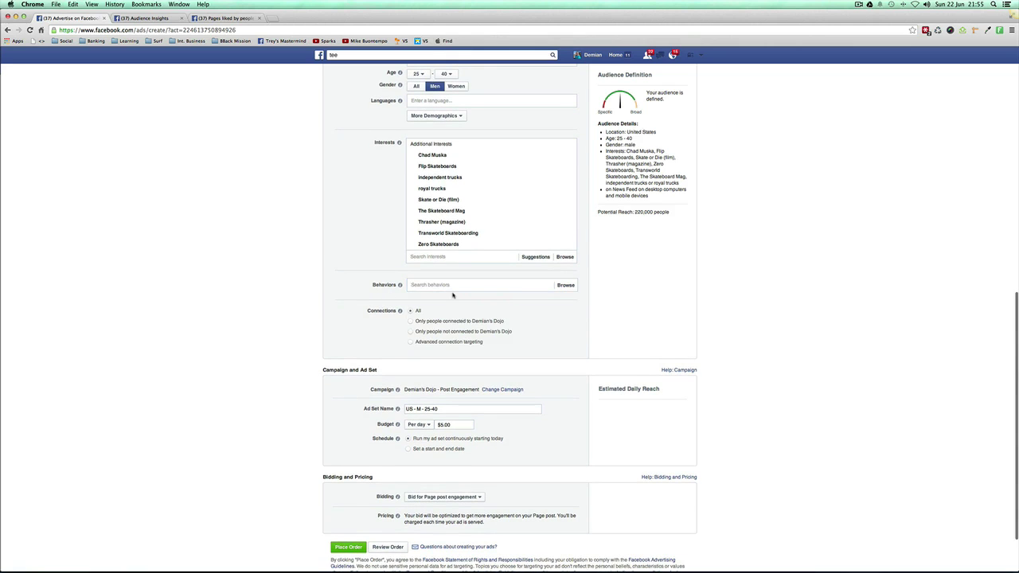
pyautogui.click(407, 297)
pyautogui.click(356, 326)
pyautogui.scroll(-1, 495, 312)
pyautogui.click(457, 280)
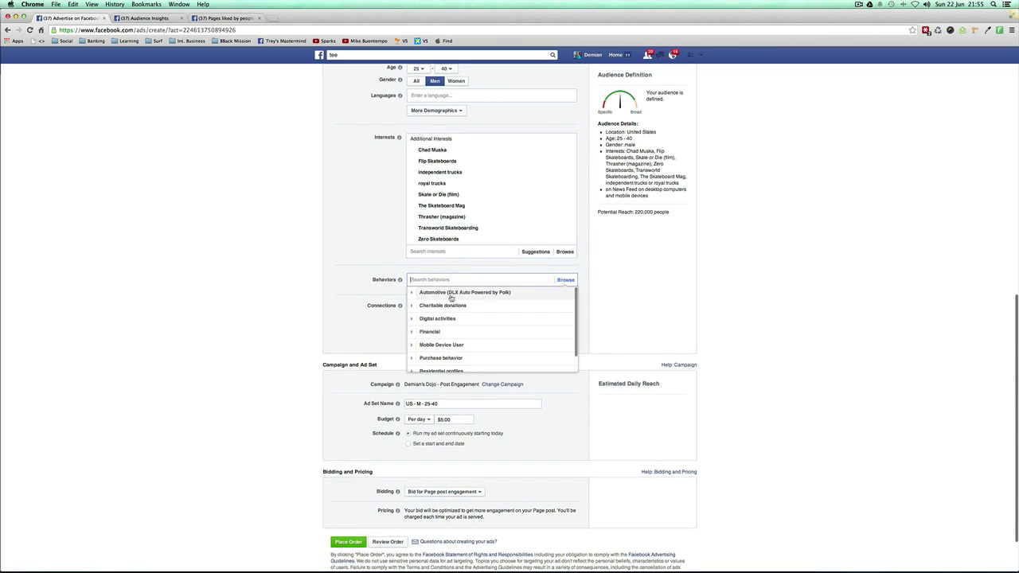
pyautogui.scroll(-2, 448, 302)
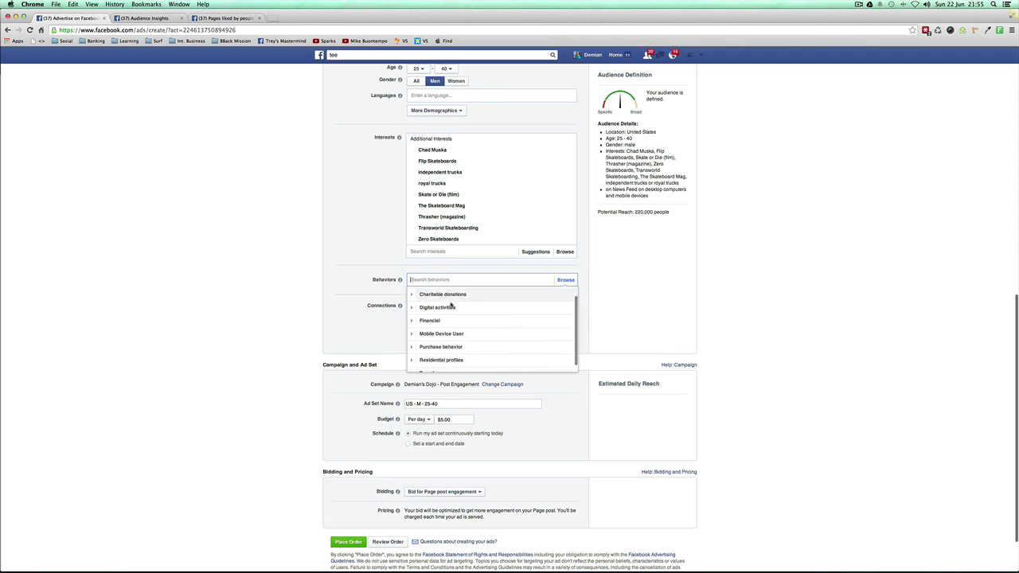
pyautogui.click(358, 326)
pyautogui.scroll(2, 364, 274)
pyautogui.click(435, 174)
pyautogui.moveTo(427, 246)
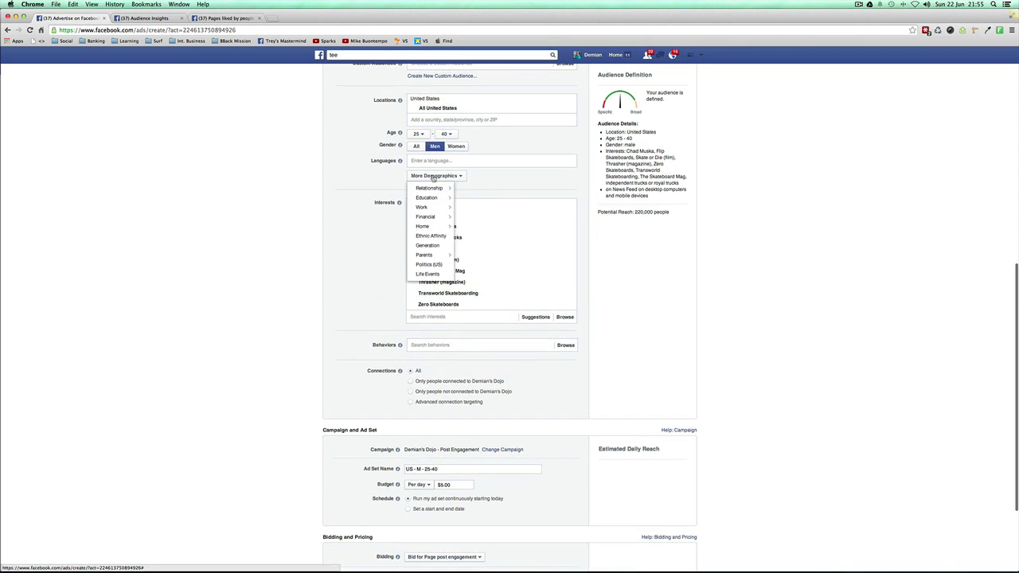
pyautogui.click(353, 265)
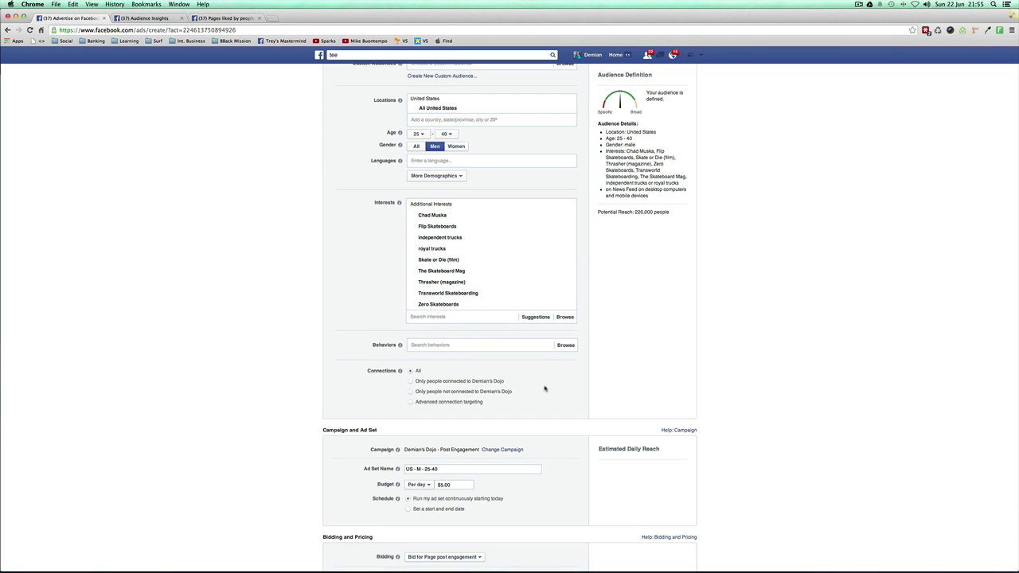
pyautogui.scroll(-1, 545, 388)
pyautogui.click(448, 338)
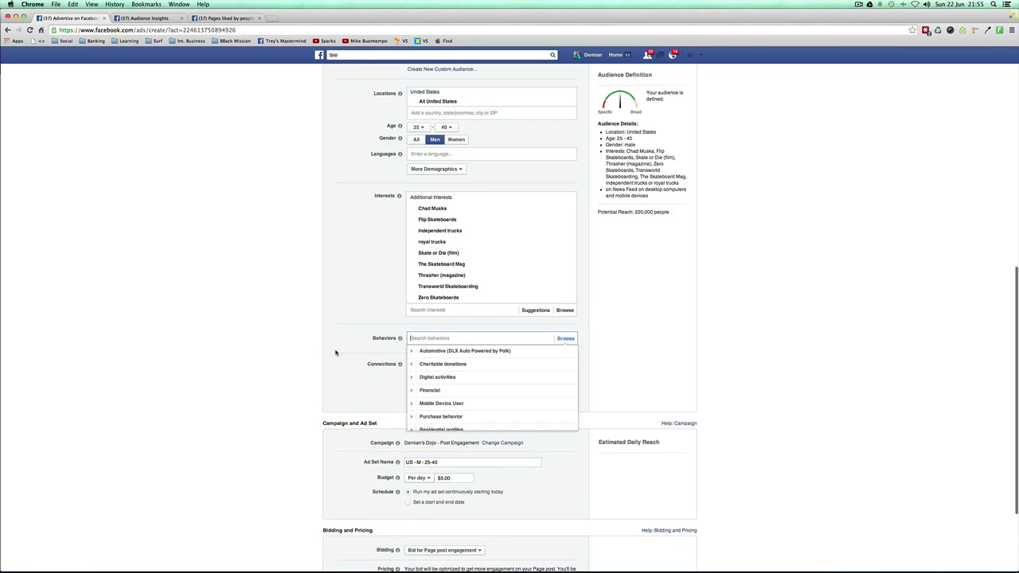
pyautogui.click(438, 378)
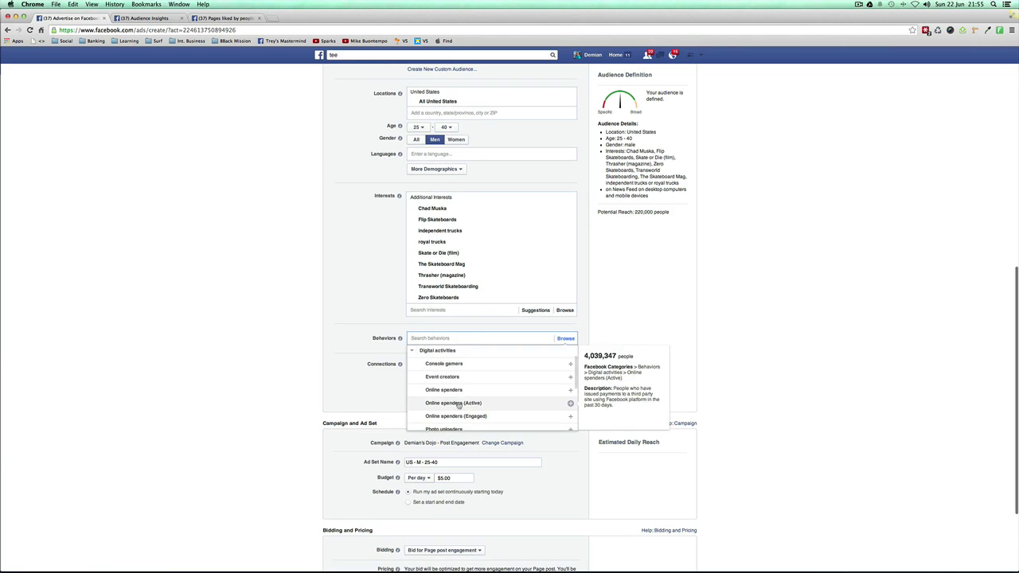
pyautogui.scroll(-1, 458, 398)
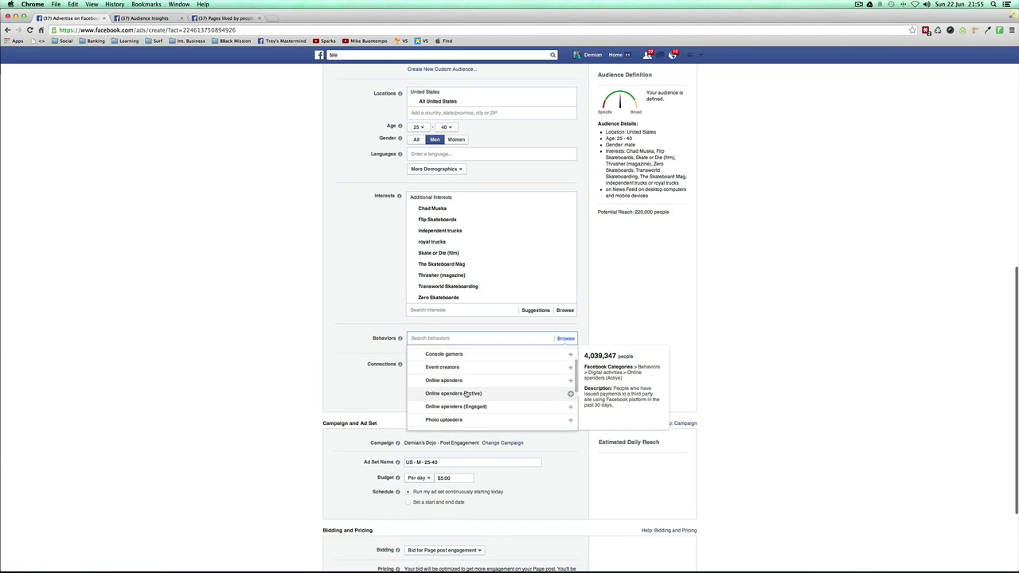
pyautogui.scroll(-2, 467, 393)
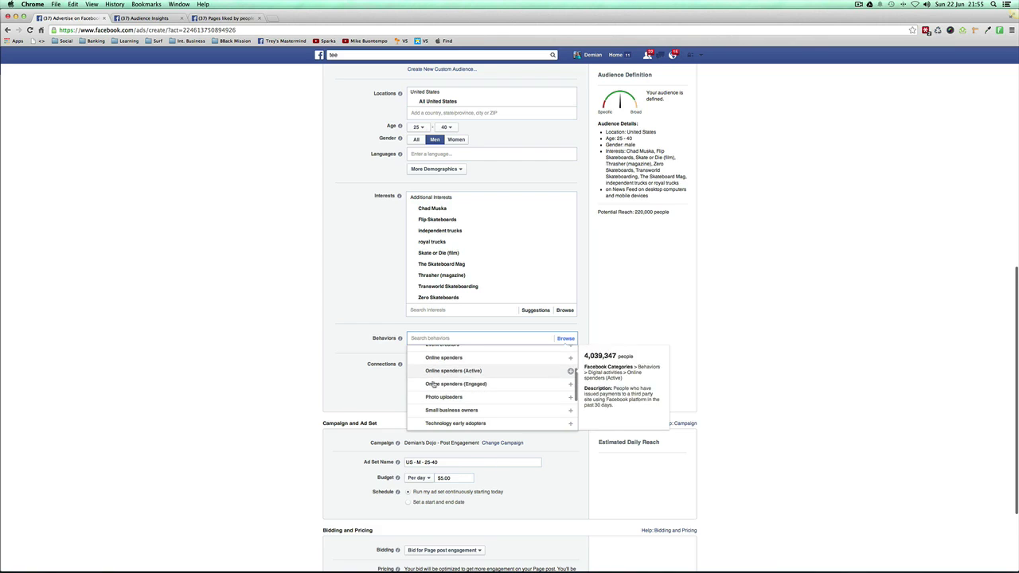
pyautogui.click(384, 376)
pyautogui.scroll(-1, 380, 377)
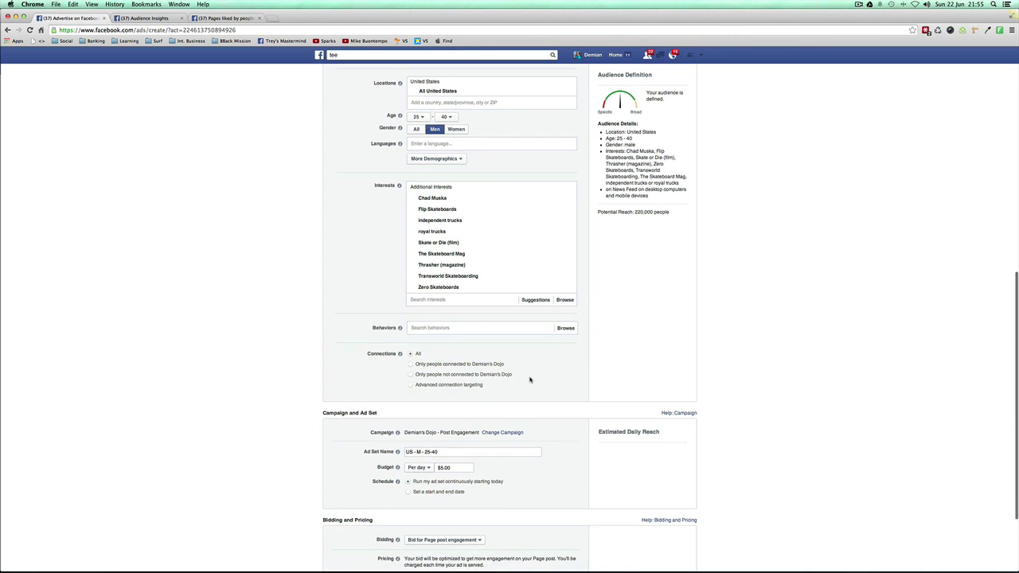
pyautogui.scroll(-1, 529, 372)
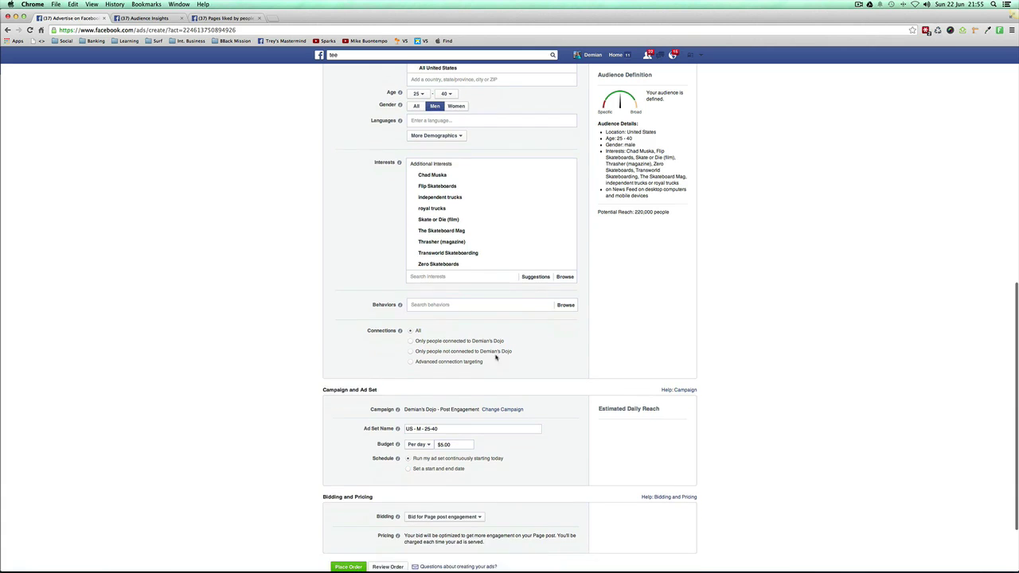
pyautogui.scroll(-1, 454, 321)
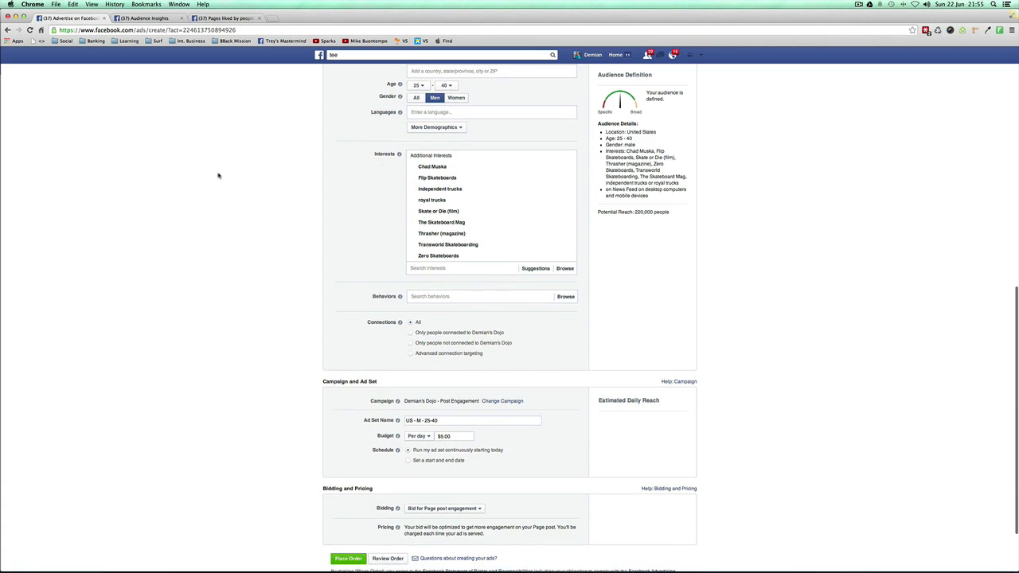
pyautogui.scroll(3, 293, 192)
pyautogui.scroll(2, 318, 167)
pyautogui.scroll(5, 335, 132)
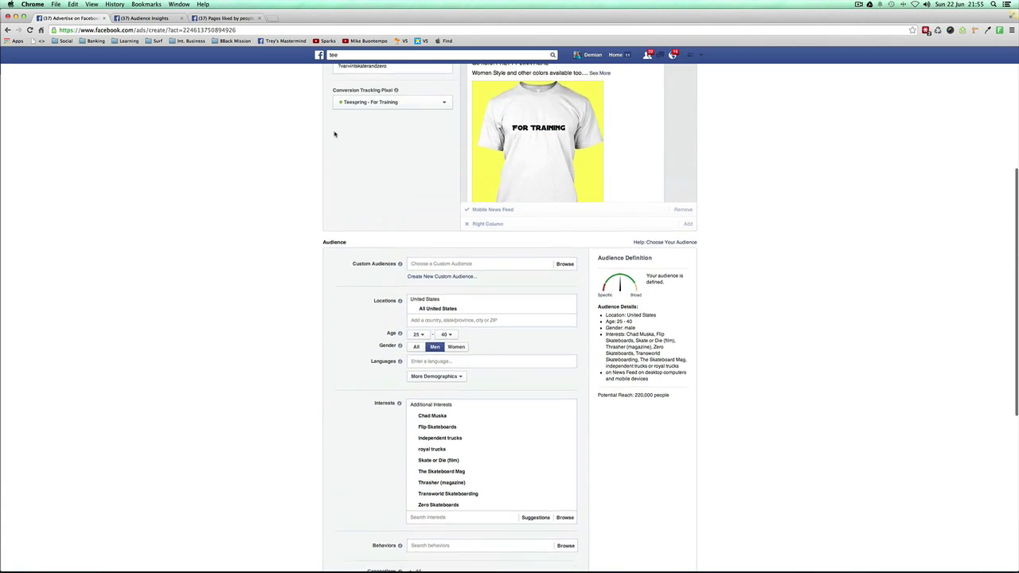
pyautogui.scroll(-6, 344, 156)
pyautogui.scroll(-3, 344, 156)
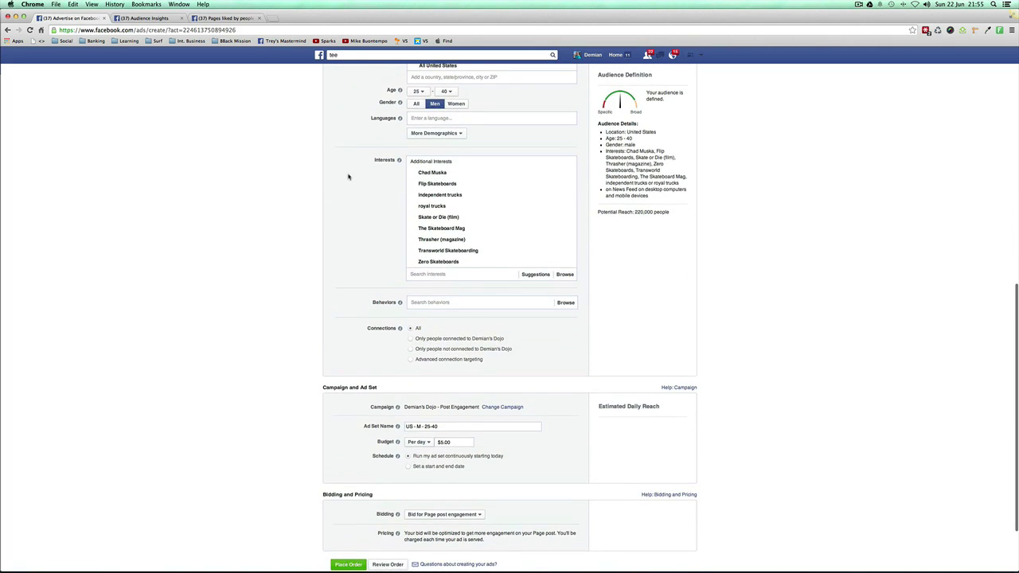
pyautogui.scroll(-1, 348, 176)
pyautogui.scroll(2, 339, 199)
pyautogui.scroll(5, 343, 198)
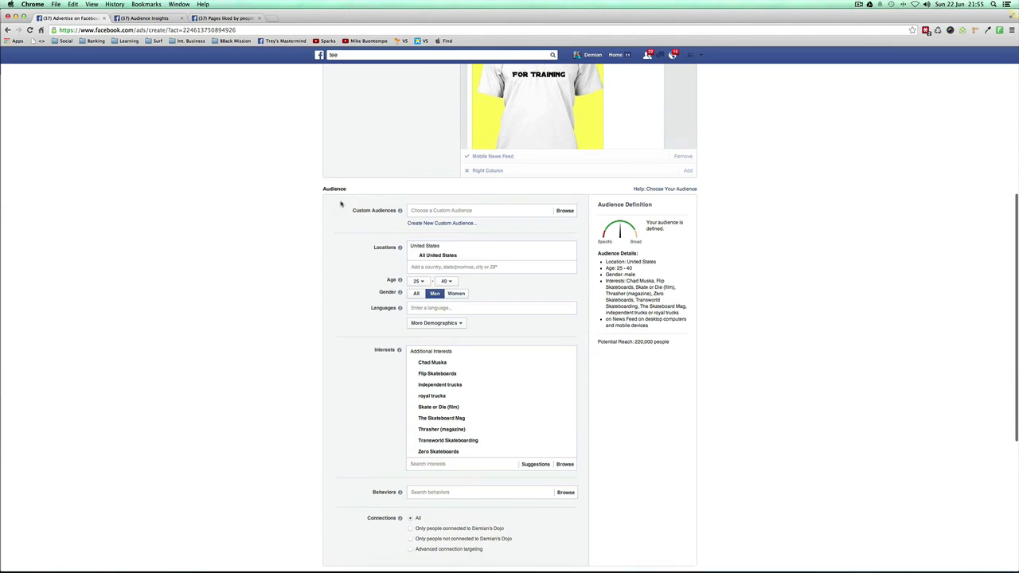
pyautogui.scroll(-9, 355, 196)
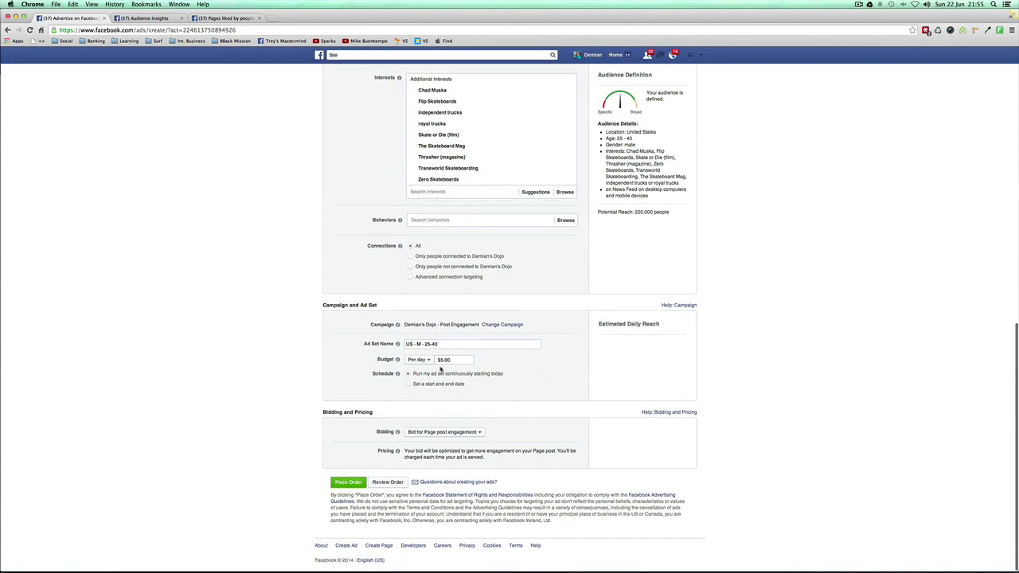
pyautogui.scroll(5, 372, 339)
pyautogui.scroll(2, 374, 332)
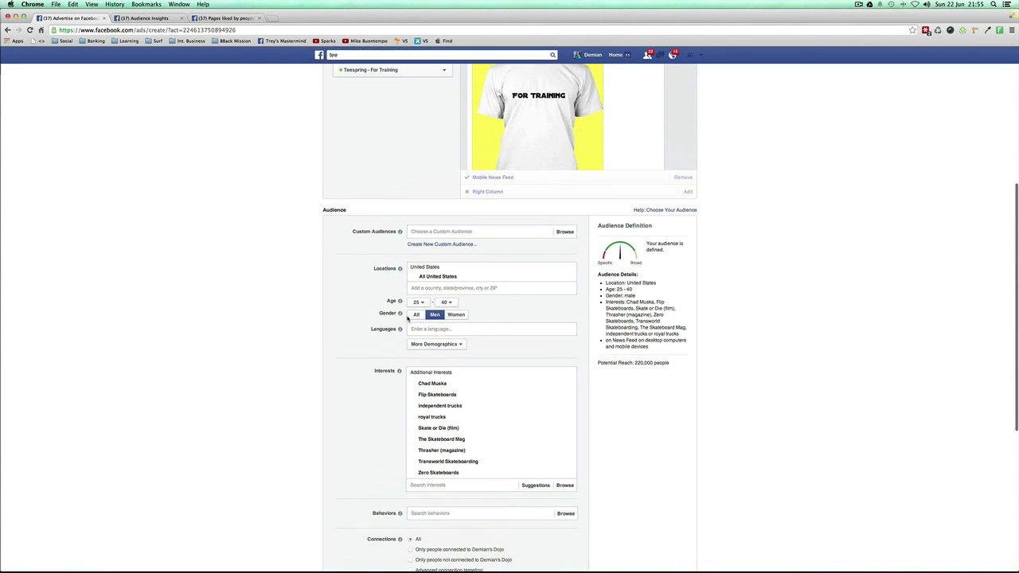
pyautogui.scroll(3, 403, 295)
pyautogui.scroll(-1, 404, 292)
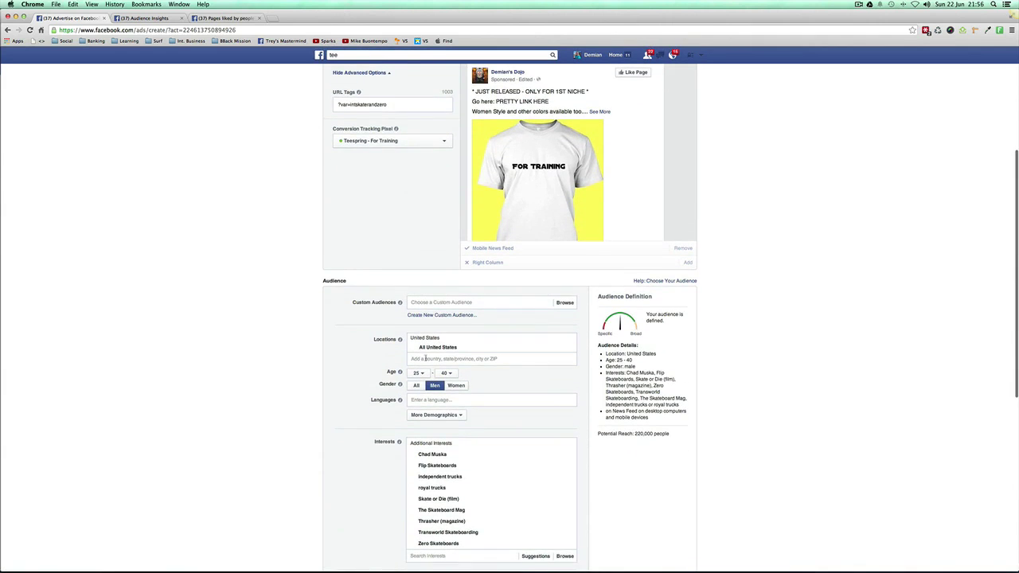
pyautogui.scroll(-1, 415, 334)
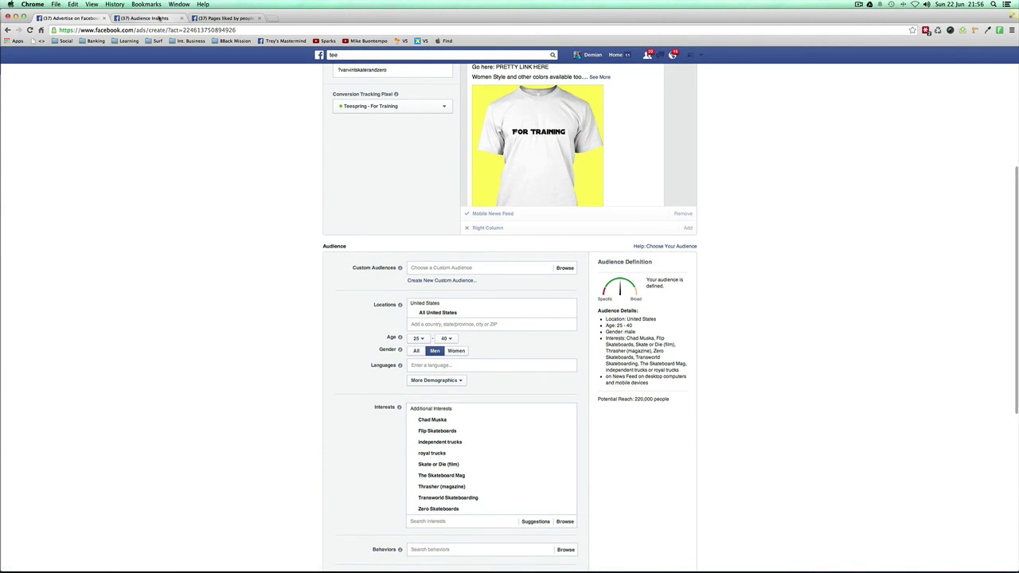
pyautogui.click(147, 17)
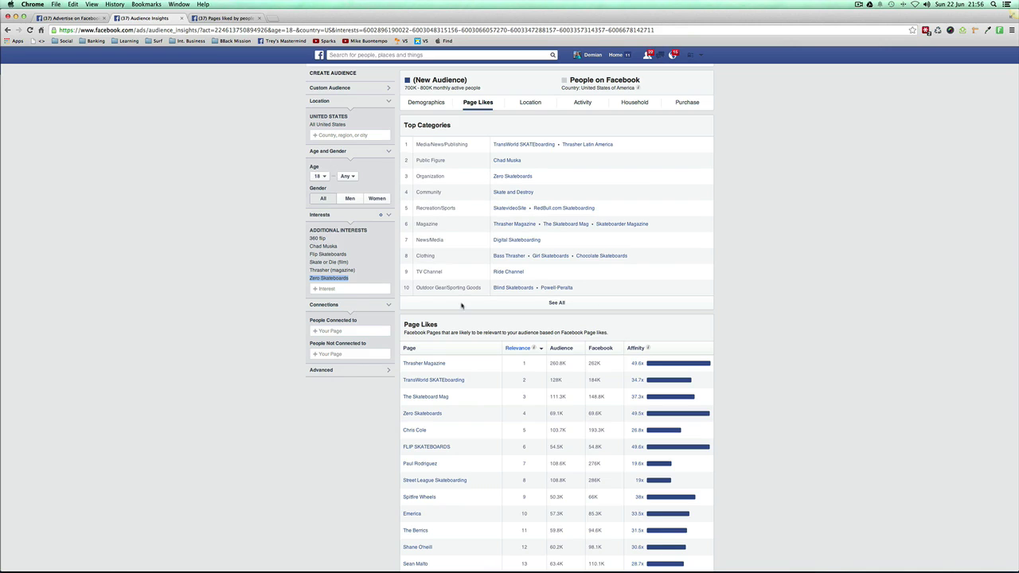
# Show the skateboarding audience's demographics: 86% men, mostly aged 18–24.
pyautogui.click(431, 104)
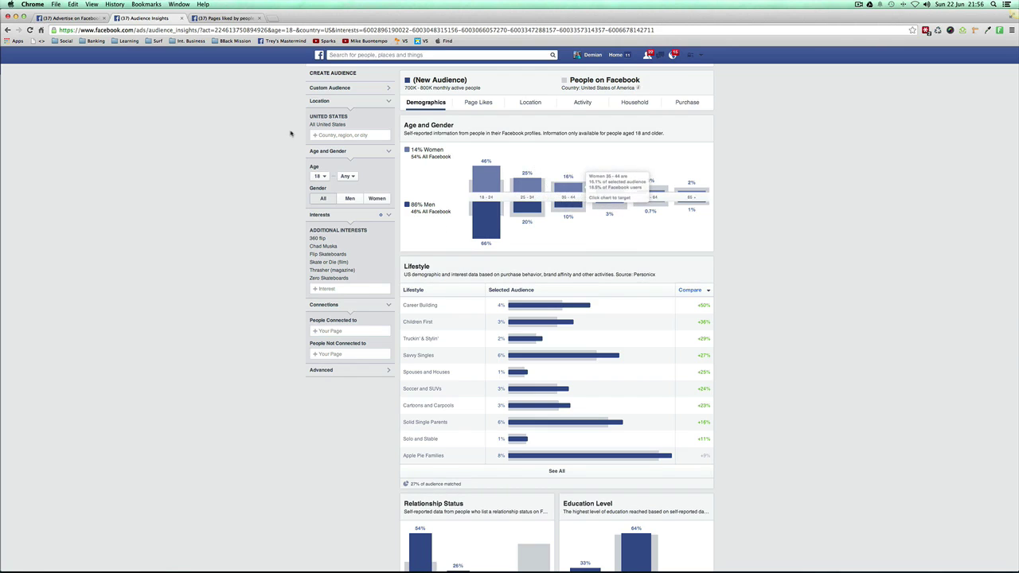
# Return to the ad form, keep minimum age at 25, and scroll to Bidding and Pricing.
pyautogui.click(114, 22)
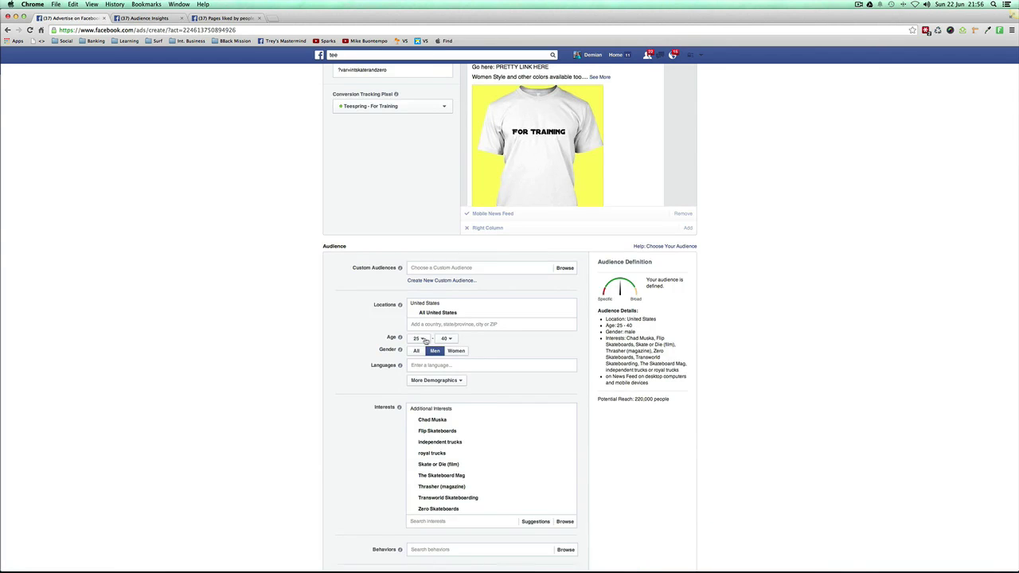
pyautogui.click(423, 339)
pyautogui.click(338, 343)
pyautogui.scroll(-5, 351, 405)
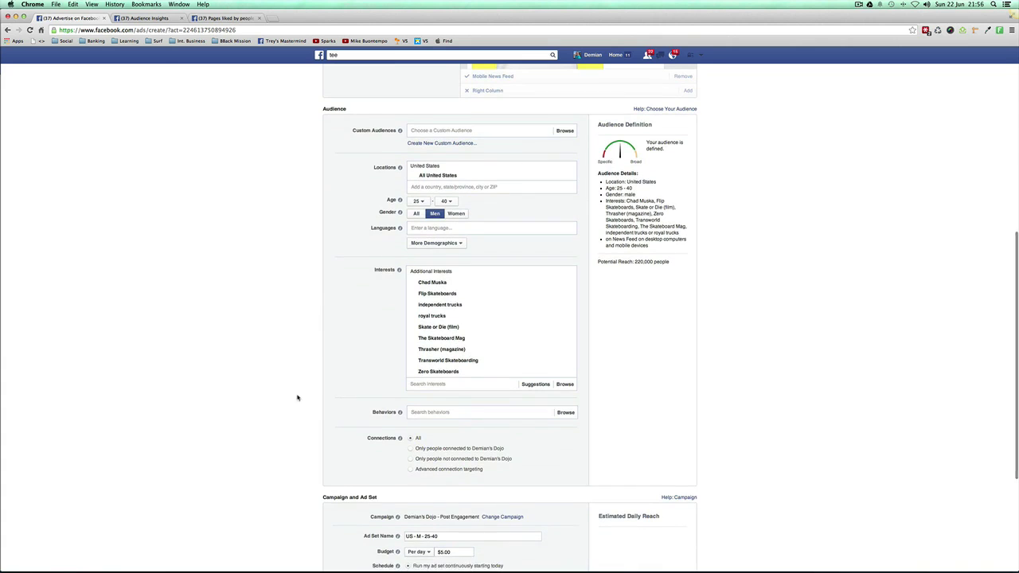
pyautogui.scroll(-1, 269, 391)
pyautogui.scroll(-1, 275, 391)
pyautogui.scroll(-3, 284, 417)
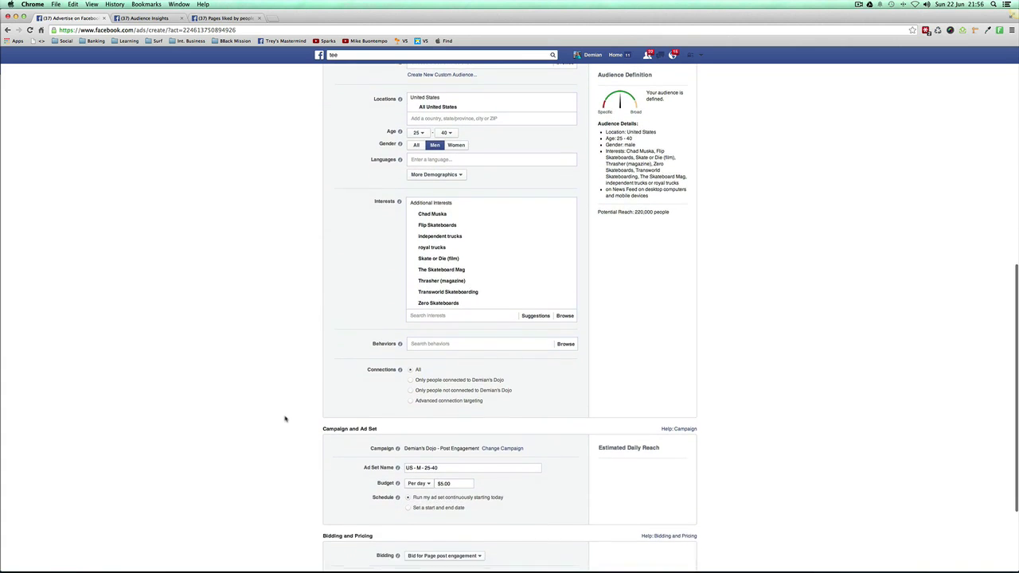
pyautogui.scroll(-1, 383, 446)
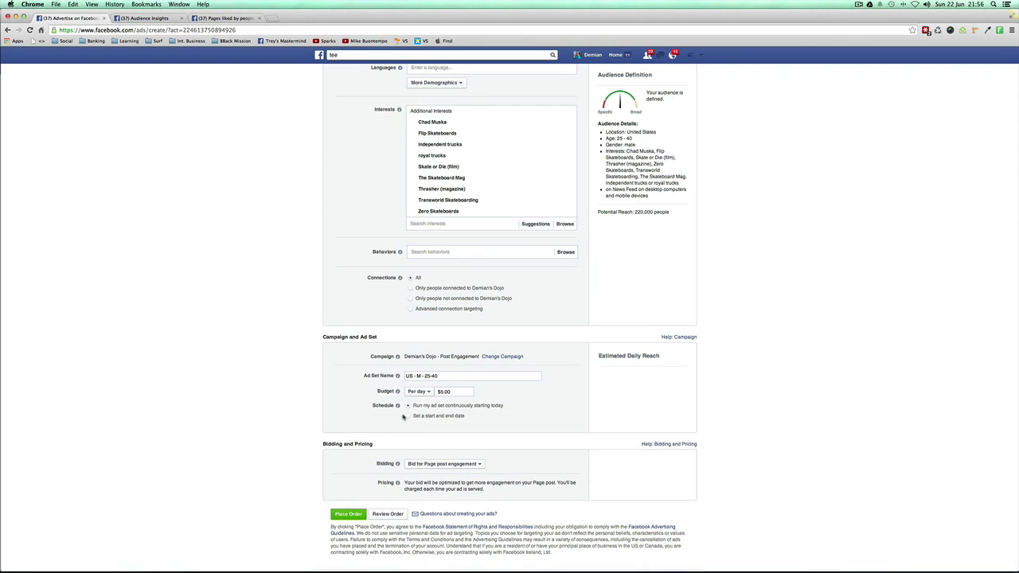
# Cancel the campaign change and raise the ad set's daily budget from $5.00 to $20.00.
pyautogui.moveTo(440, 375); pyautogui.dragTo(363, 370)
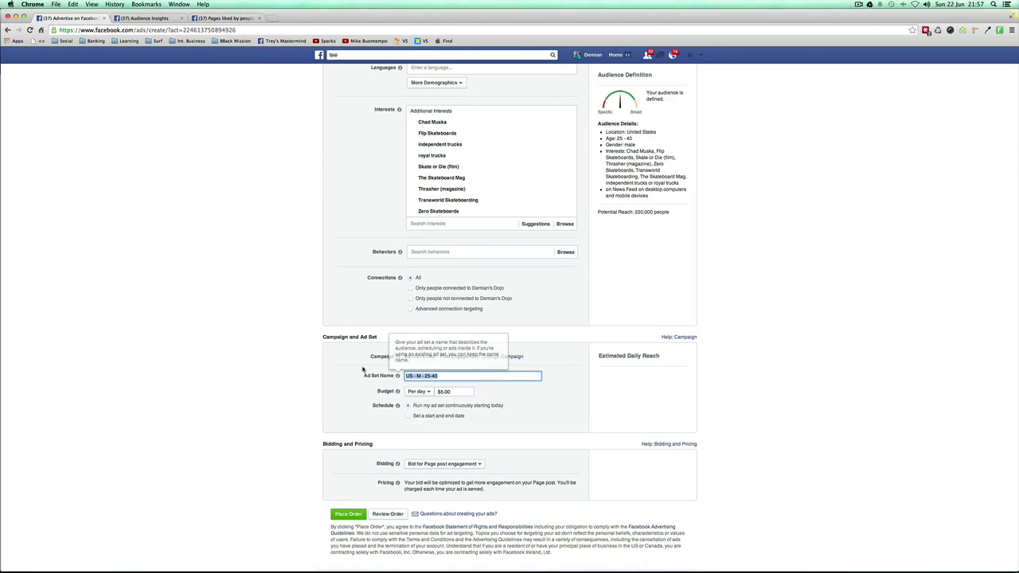
pyautogui.click(478, 356)
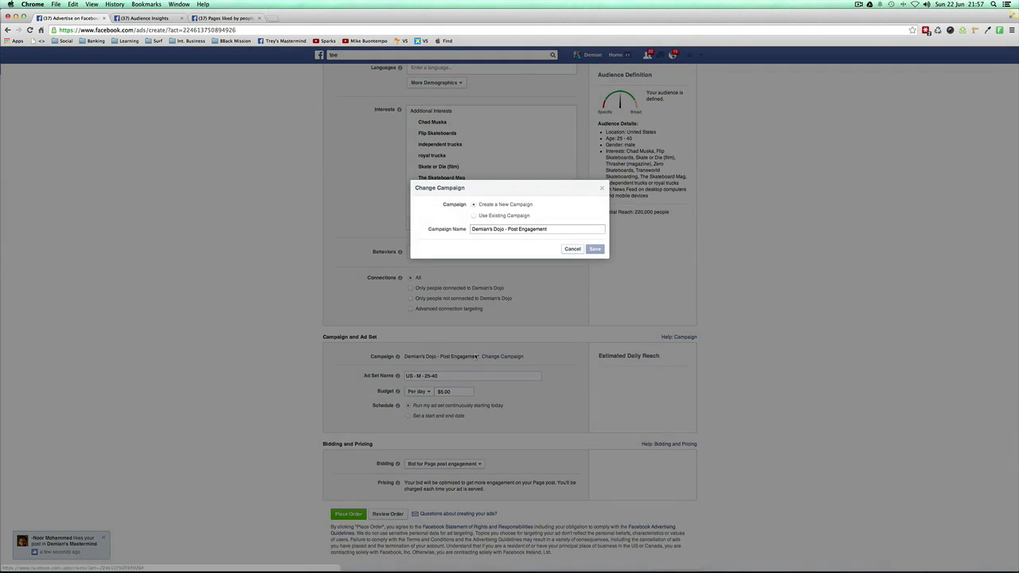
pyautogui.click(573, 250)
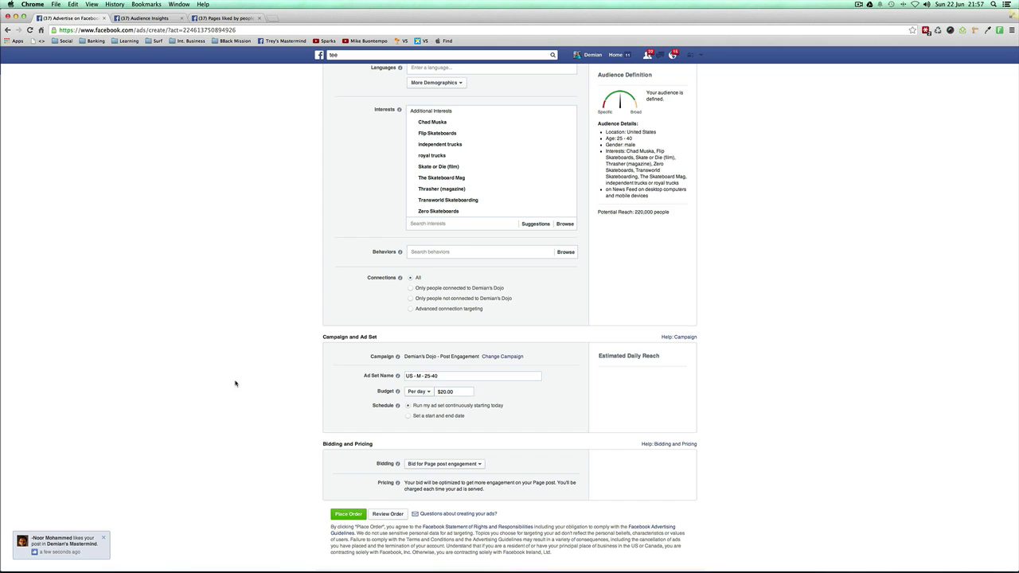
pyautogui.scroll(5, 239, 382)
pyautogui.scroll(-2, 262, 376)
pyautogui.scroll(-3, 262, 380)
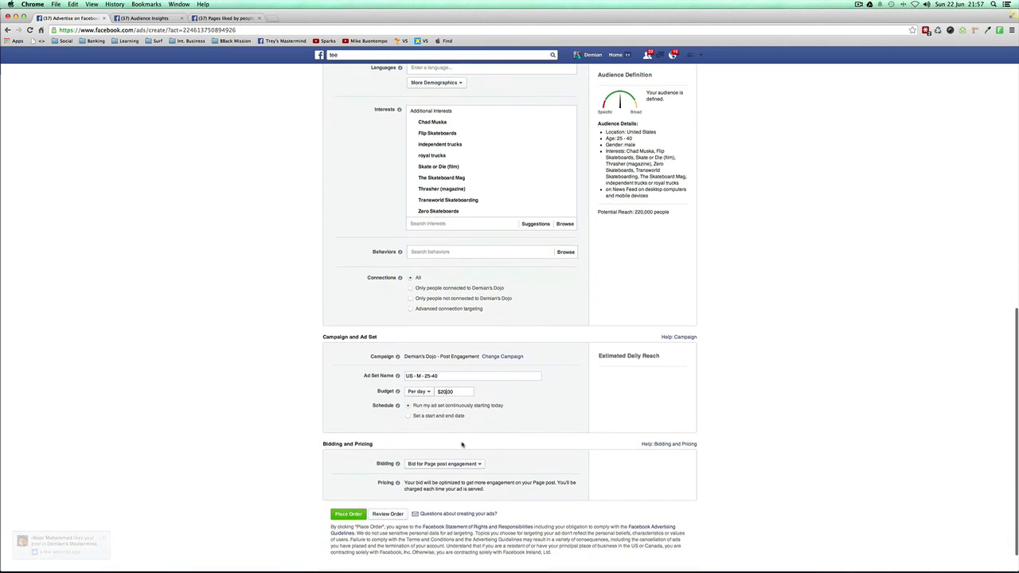
pyautogui.scroll(4, 368, 373)
pyautogui.scroll(1, 390, 358)
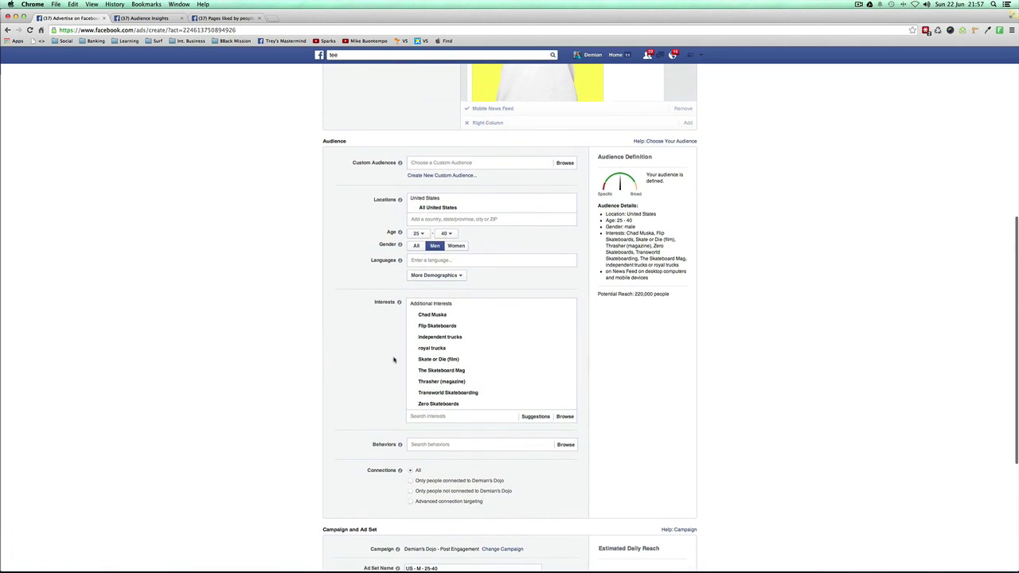
pyautogui.scroll(-2, 386, 378)
pyautogui.scroll(-2, 386, 378)
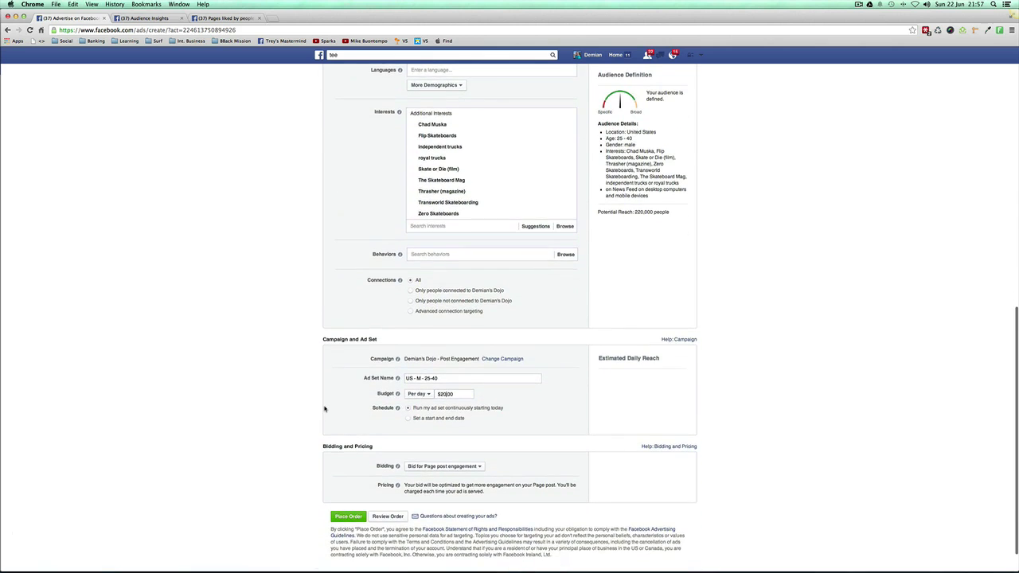
pyautogui.scroll(-1, 324, 409)
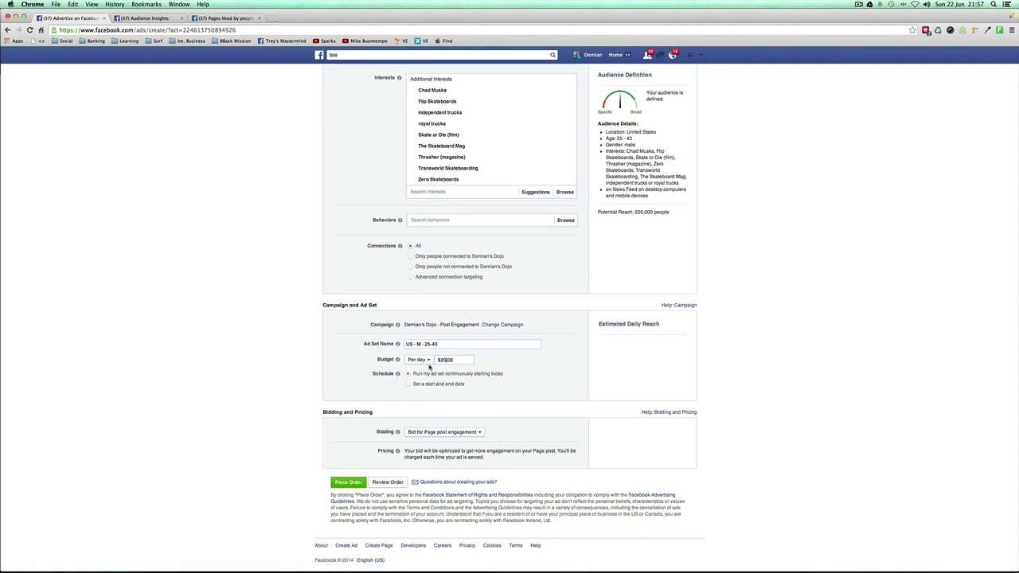
pyautogui.click(434, 434)
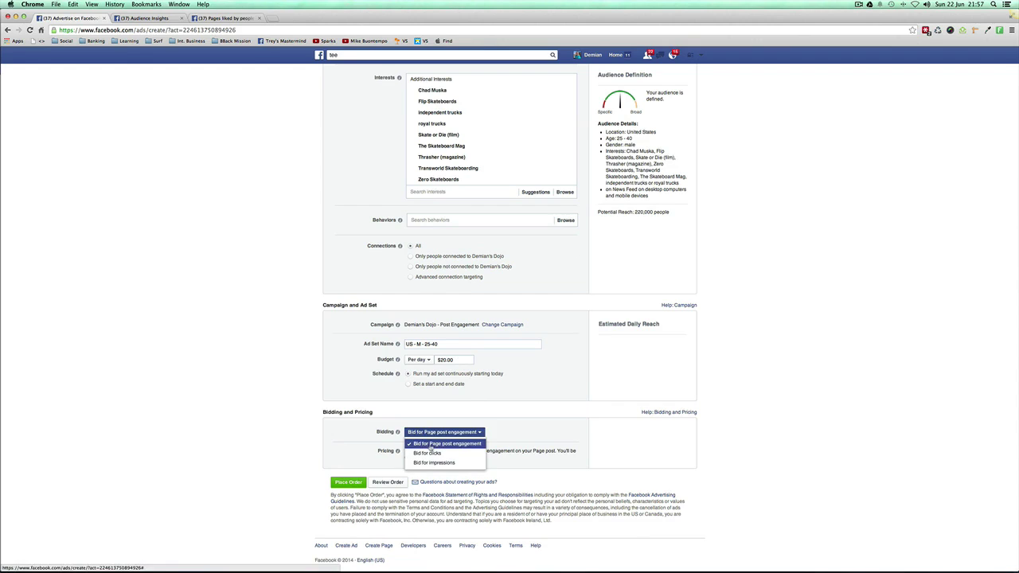
pyautogui.click(361, 449)
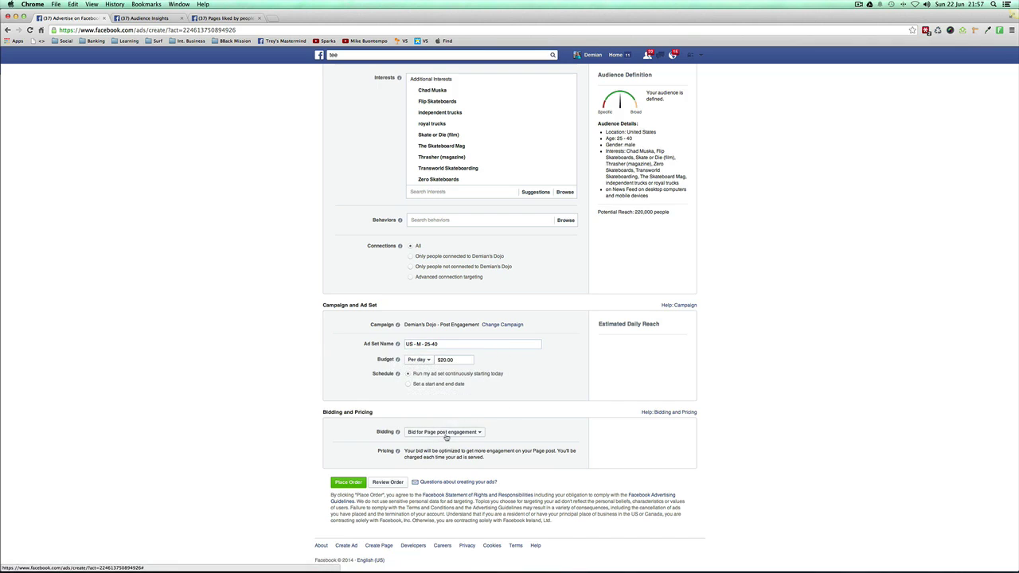
pyautogui.click(410, 432)
pyautogui.click(356, 442)
pyautogui.click(442, 439)
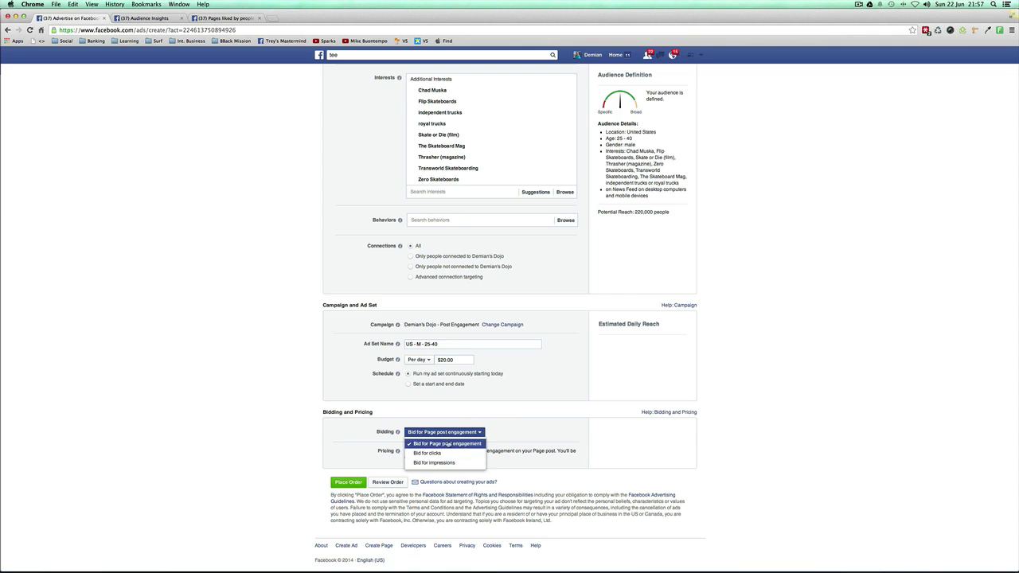
pyautogui.click(378, 432)
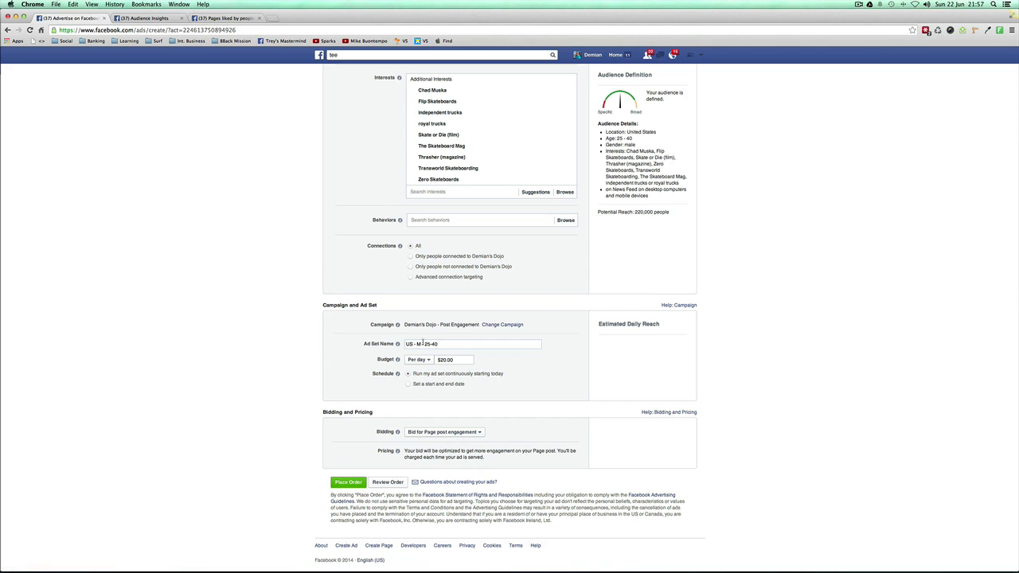
pyautogui.tripleClick(422, 343)
# Assign the ad to the campaign 'Teespring - Evolution (NF, PPE)' and save.
pyautogui.click(487, 325)
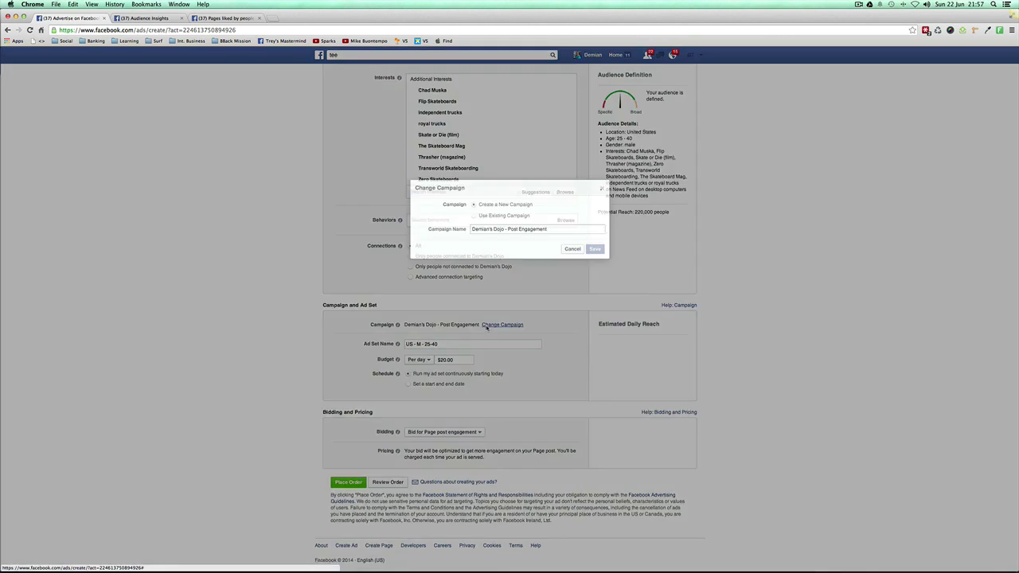
pyautogui.moveTo(503, 229); pyautogui.dragTo(472, 229)
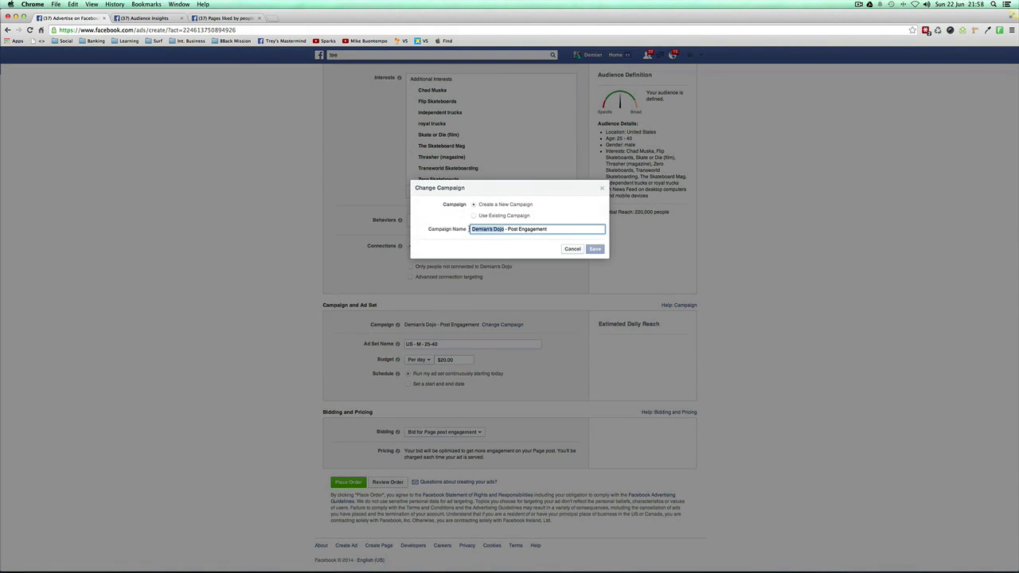
pyautogui.write('Teespring')
pyautogui.press('super+a')
pyautogui.write('Tee')
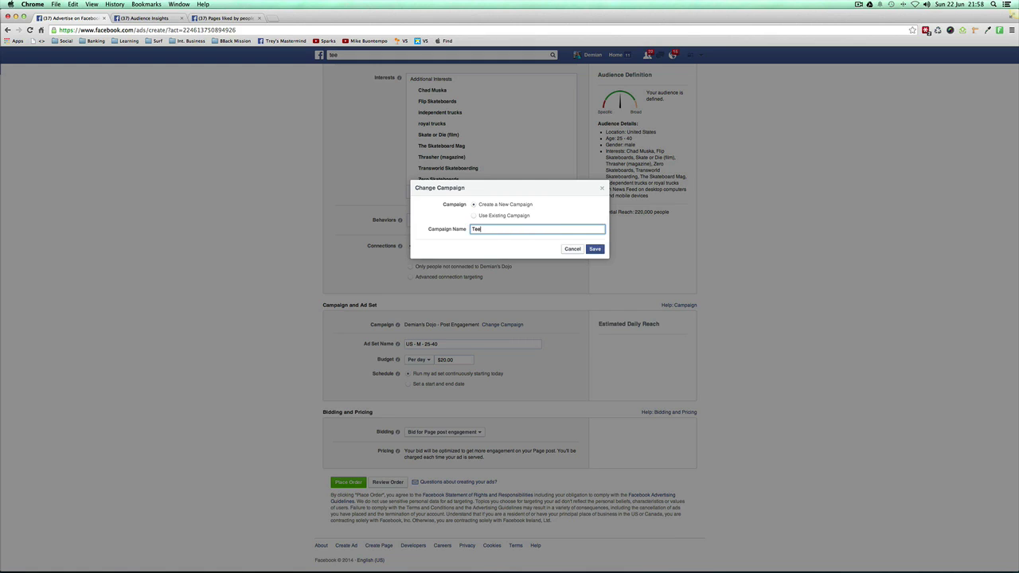
pyautogui.write('spring')
pyautogui.write('Evolutio')
pyautogui.write('PPE')
pyautogui.click(595, 249)
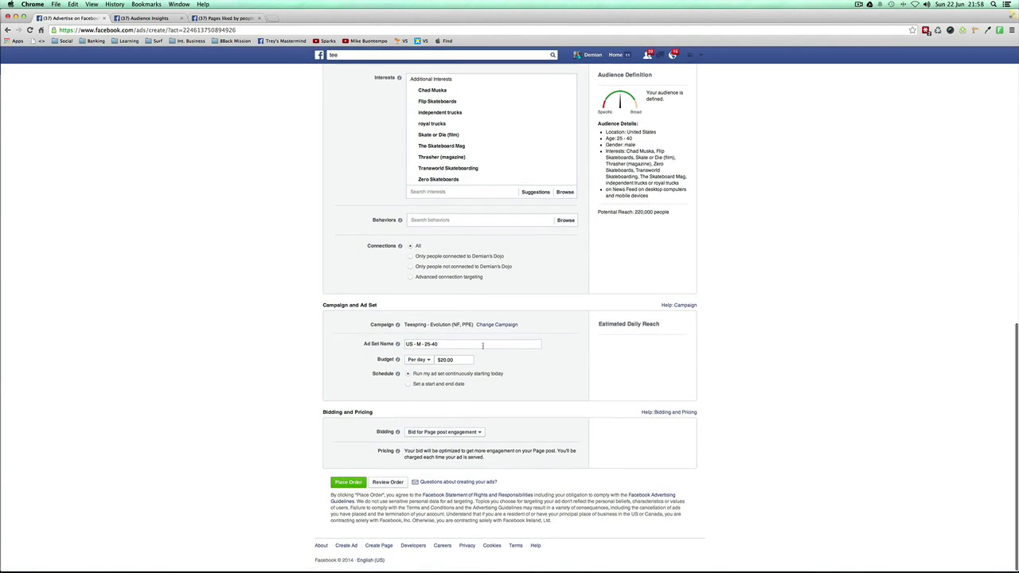
pyautogui.click(412, 344)
# Rename the ad set with a new name starting 'S' and place the order for review.
pyautogui.tripleClick(436, 344)
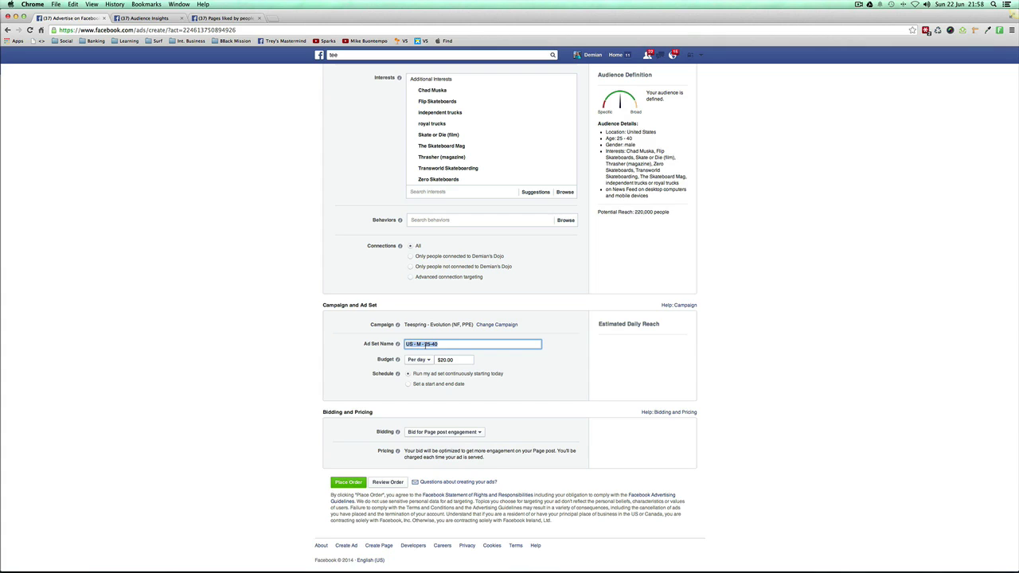
pyautogui.write('S')
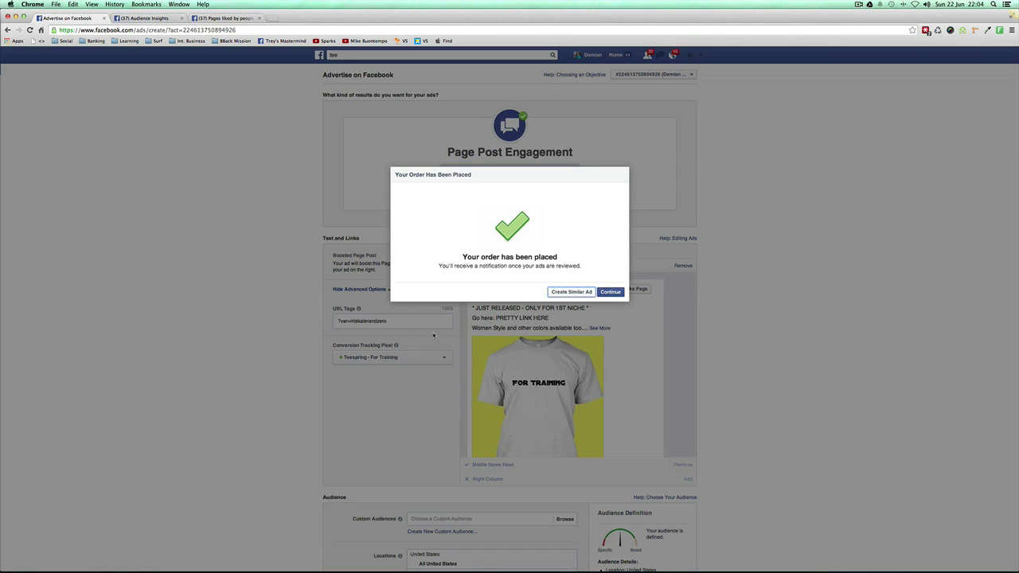
# Start a similar ad that boosts the 'ONLY FOR 2ND NICHE' page post.
pyautogui.click(559, 294)
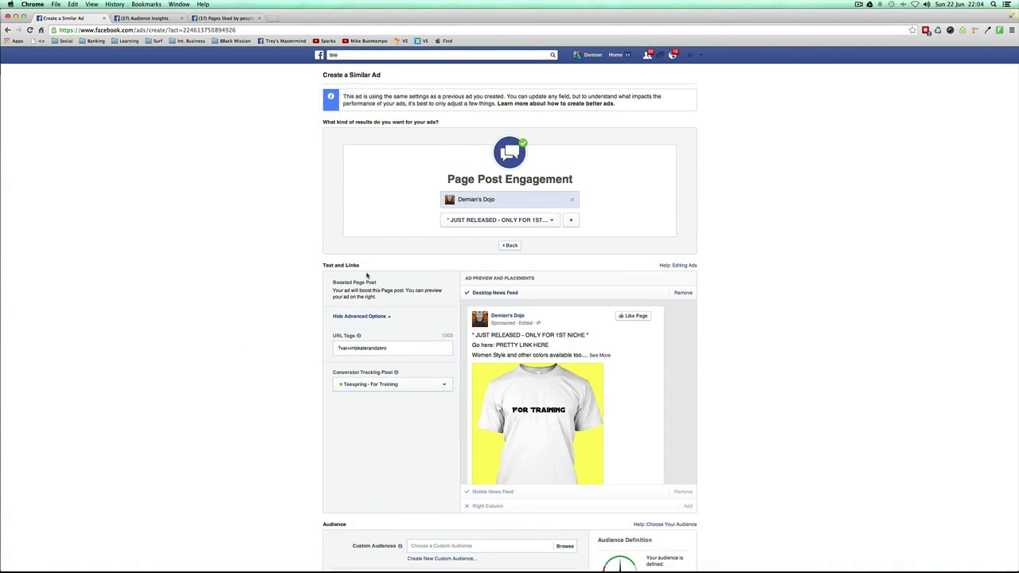
pyautogui.click(531, 221)
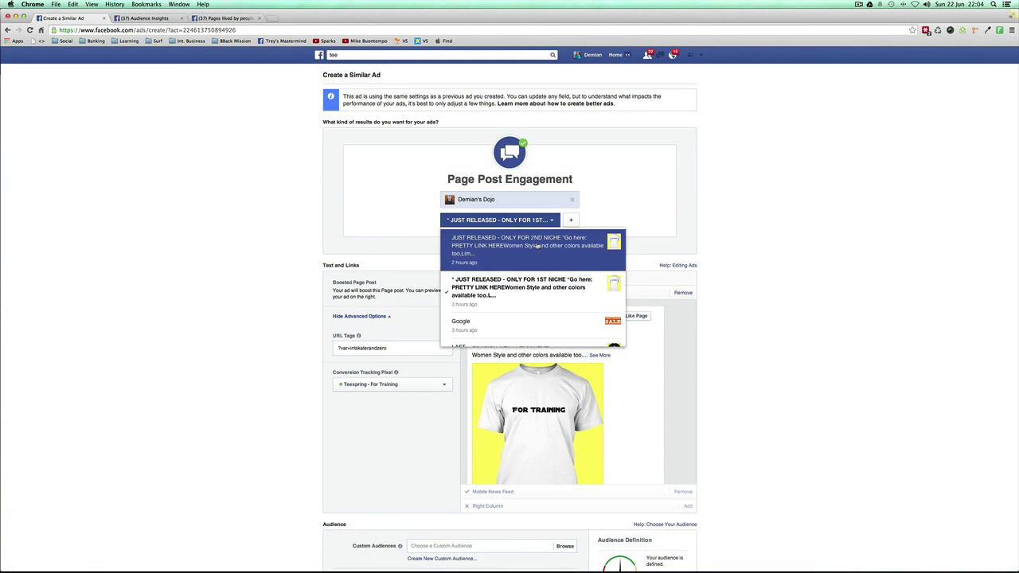
pyautogui.click(535, 247)
pyautogui.scroll(-1, 412, 257)
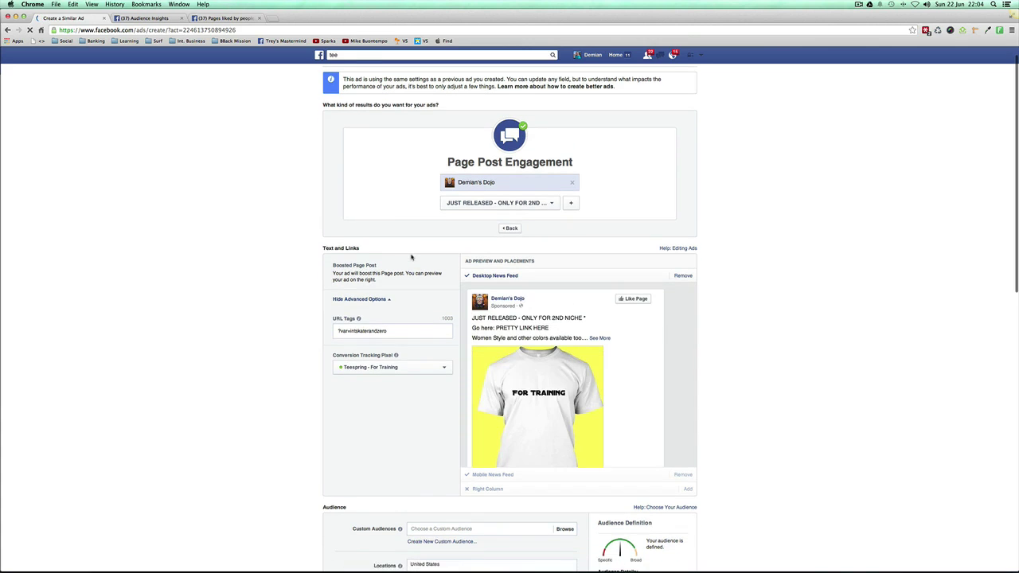
pyautogui.scroll(-1, 415, 302)
# Change the URL tag value from skaterandzero to surfers, then to xyz.
pyautogui.moveTo(395, 314); pyautogui.dragTo(354, 314)
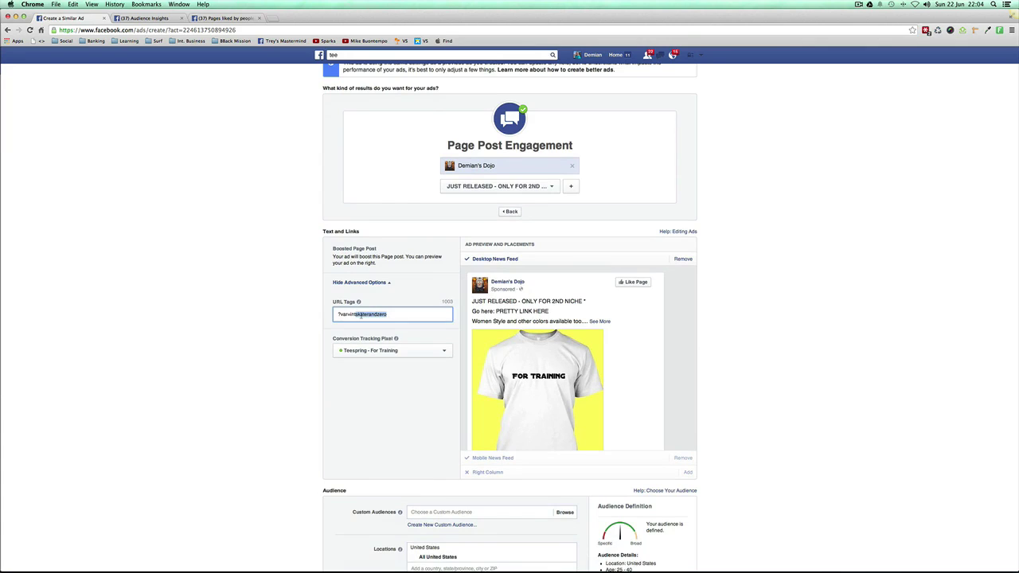
pyautogui.write('surfer')
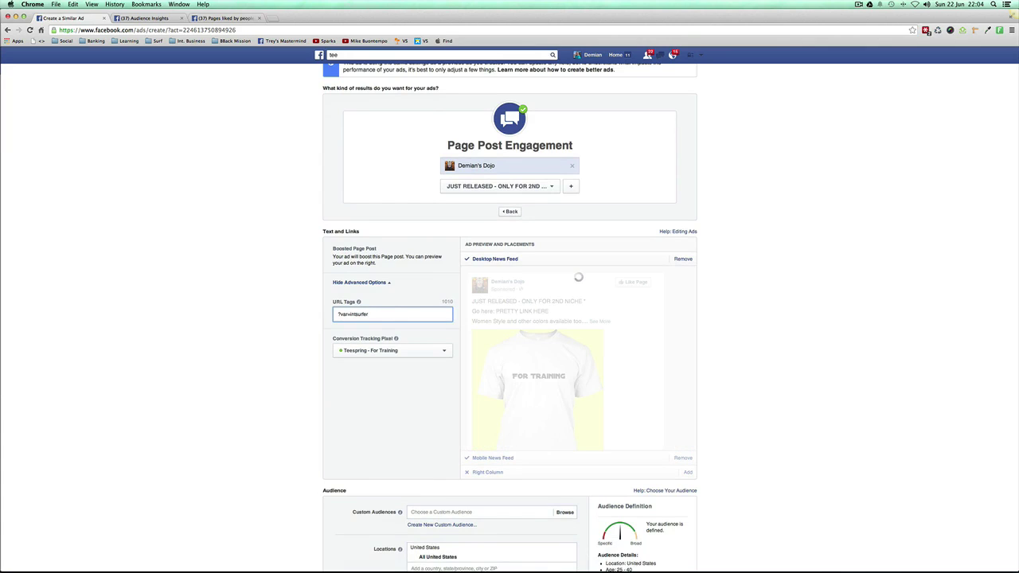
pyautogui.write('s')
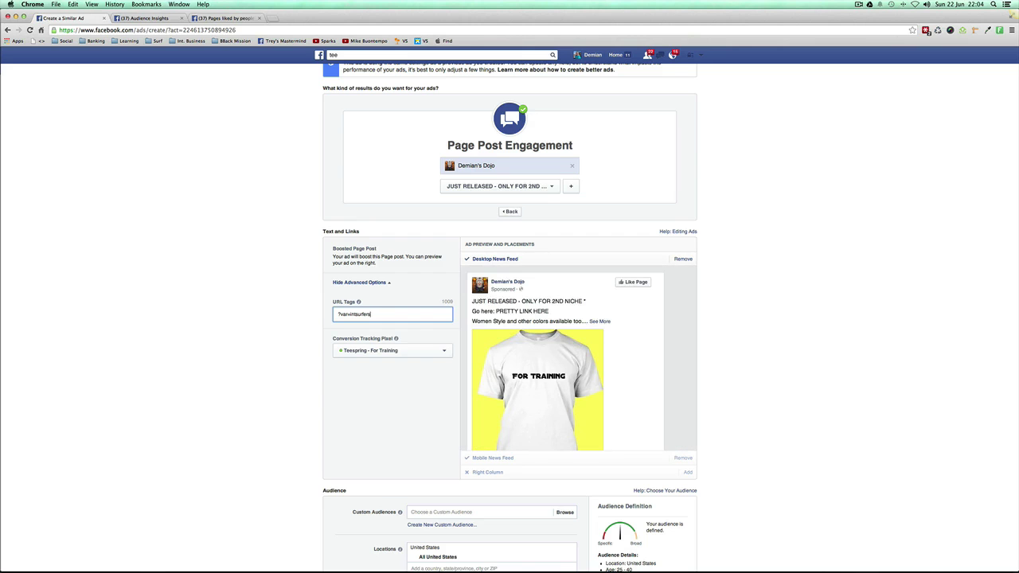
pyautogui.moveTo(355, 316); pyautogui.dragTo(379, 315)
pyautogui.write('xyz')
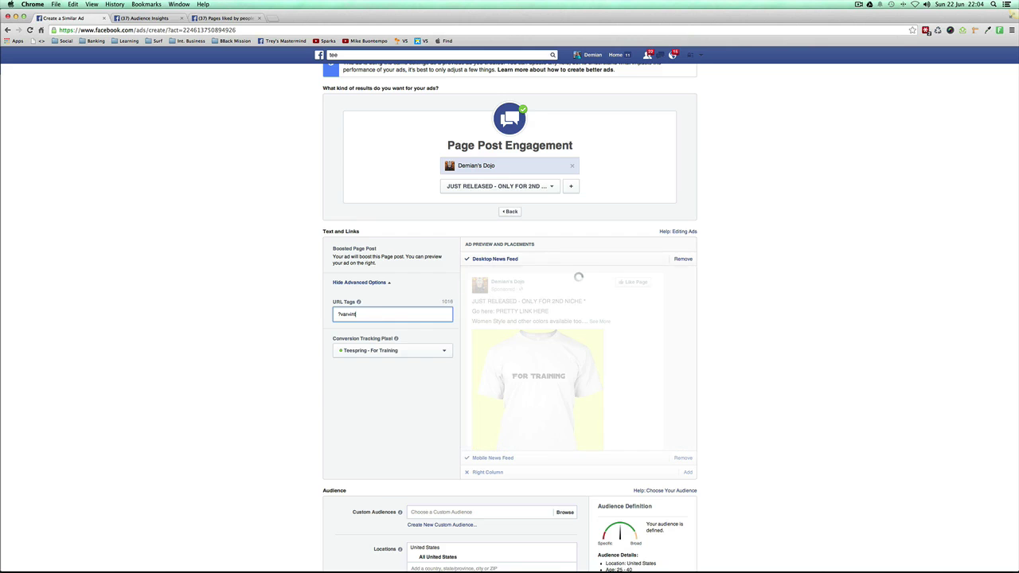
# Remove the skateboarding interests, starting with Chad Muska, from the ad's audience.
pyautogui.scroll(-3, 380, 344)
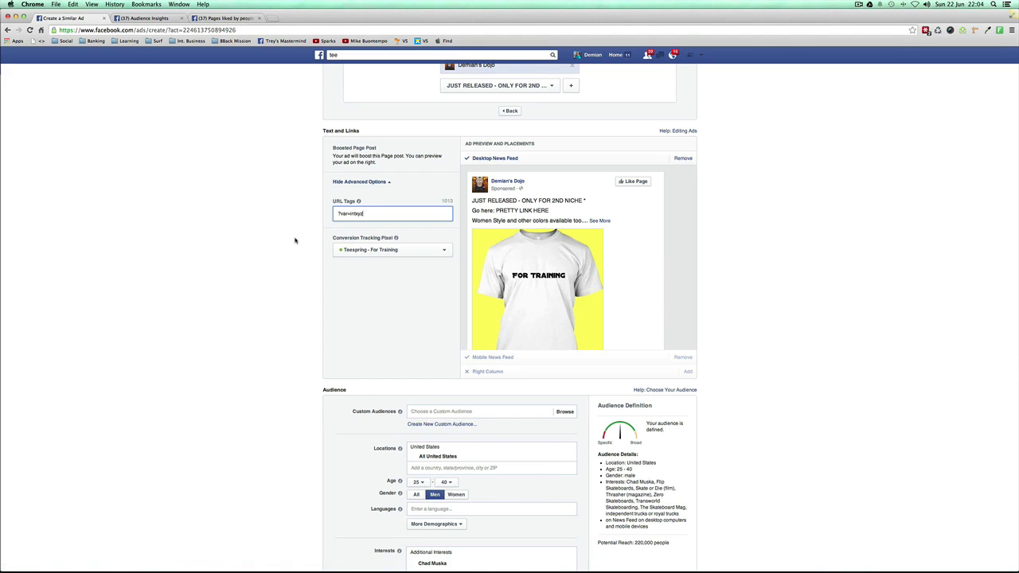
pyautogui.scroll(-1, 289, 255)
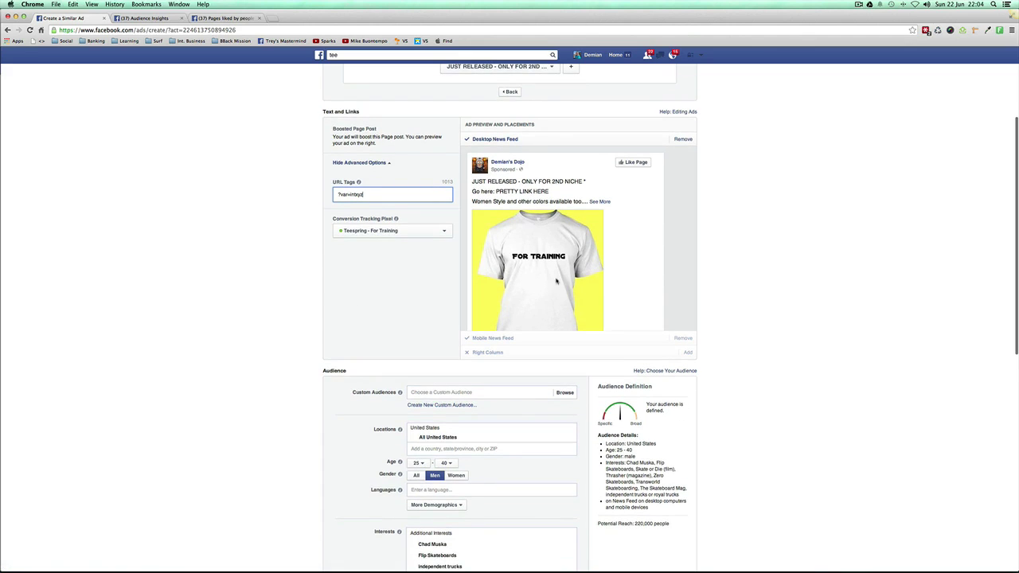
pyautogui.scroll(-5, 446, 355)
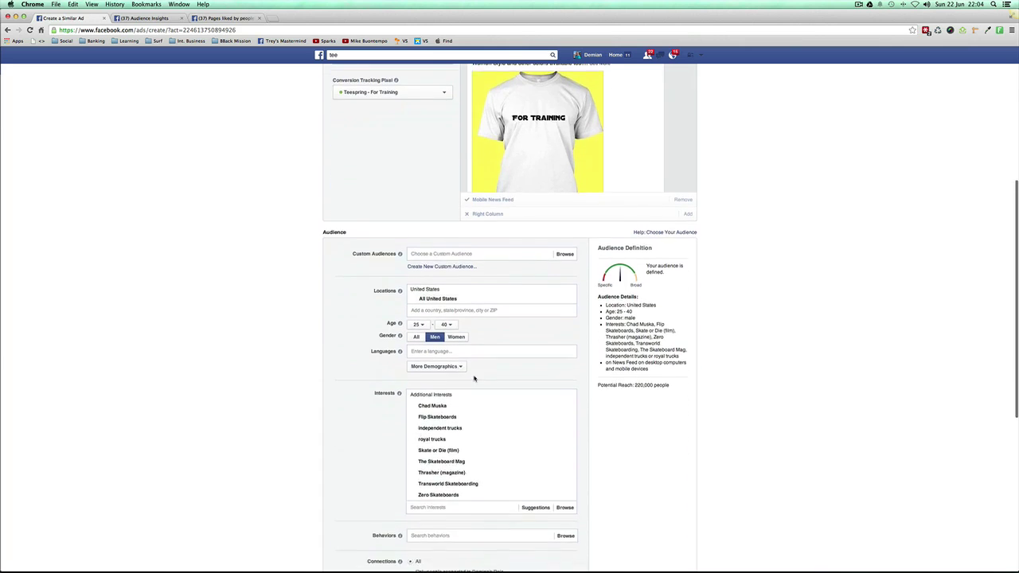
pyautogui.click(572, 363)
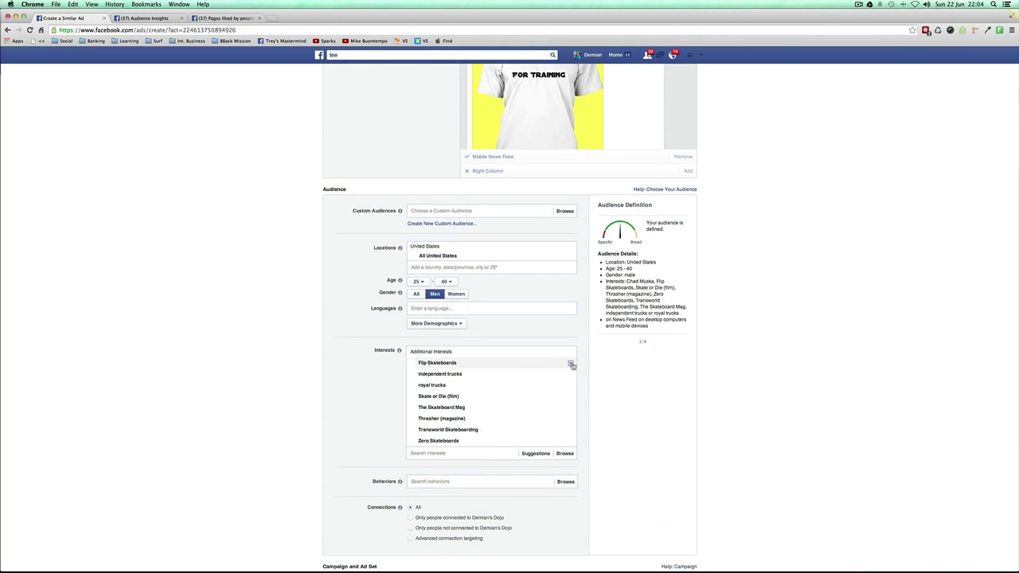
pyautogui.click(572, 363)
pyautogui.click(571, 363)
pyautogui.click(571, 364)
pyautogui.click(572, 363)
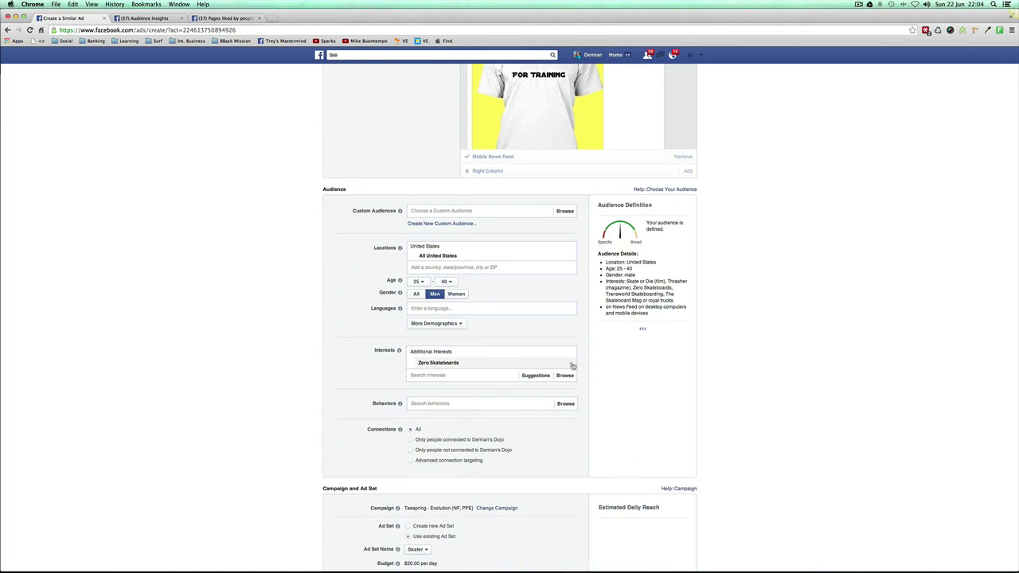
pyautogui.click(572, 363)
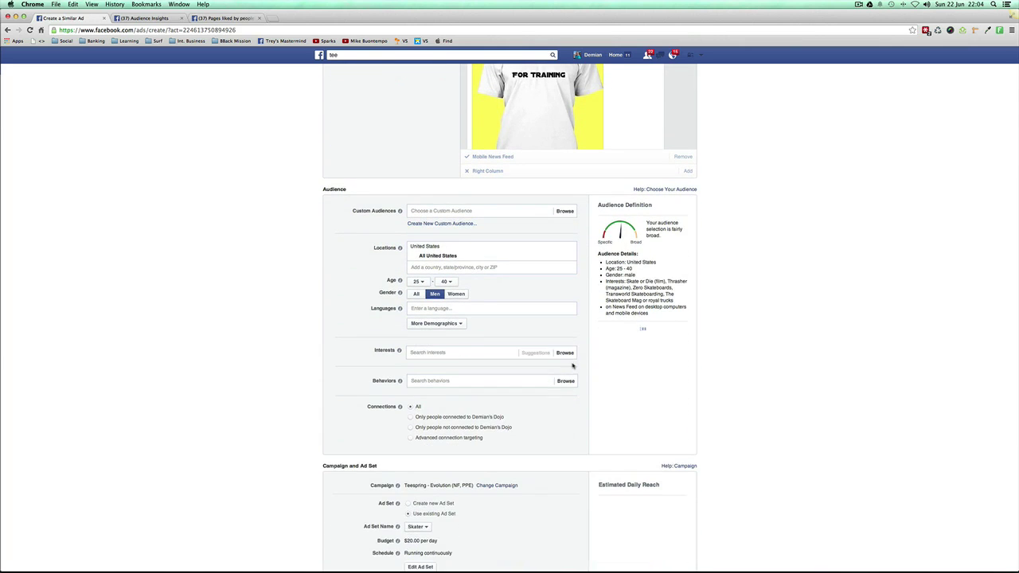
# Review the Audience Insights pages liked by Chad Muska fans, then return to the ad form.
pyautogui.click(153, 19)
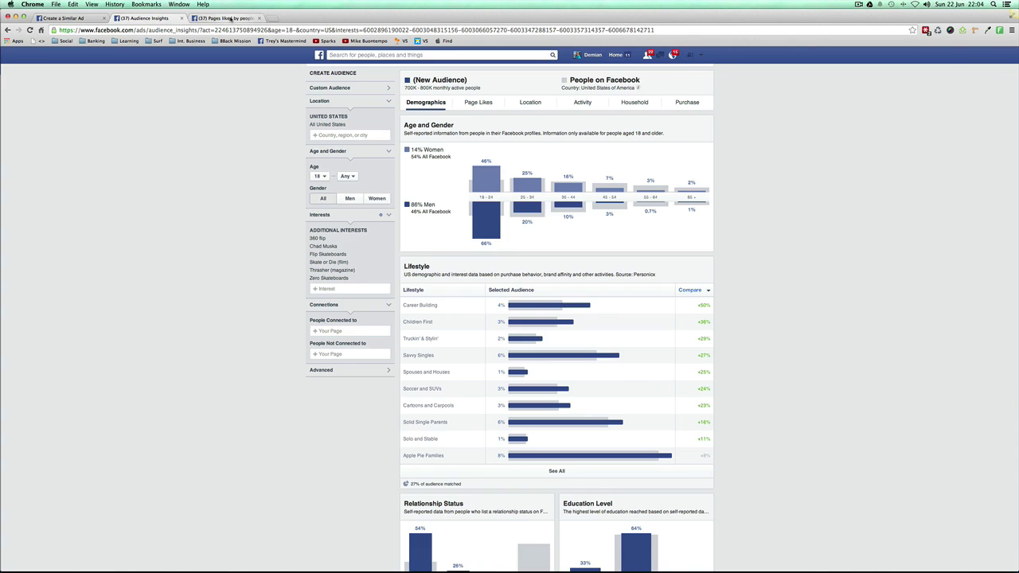
pyautogui.click(231, 17)
pyautogui.click(188, 17)
pyautogui.click(223, 16)
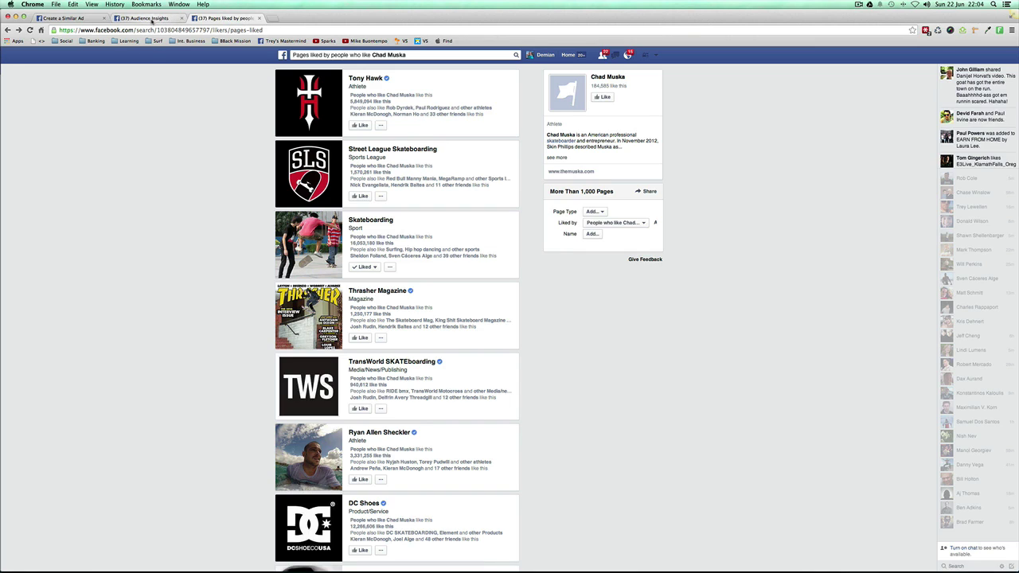
pyautogui.click(67, 18)
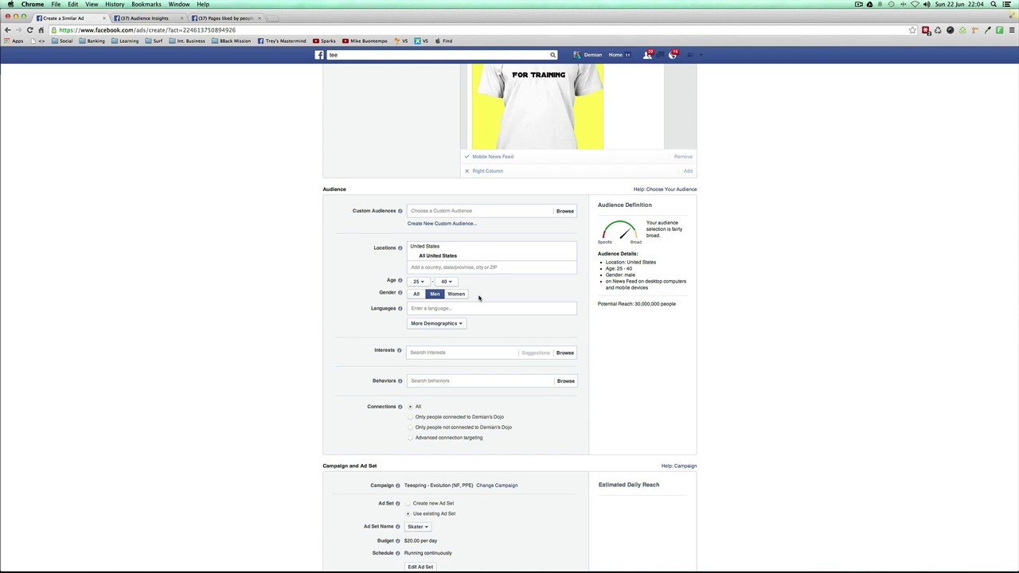
# Lower the audience's minimum age to 21 and check the maximum age options.
pyautogui.click(419, 282)
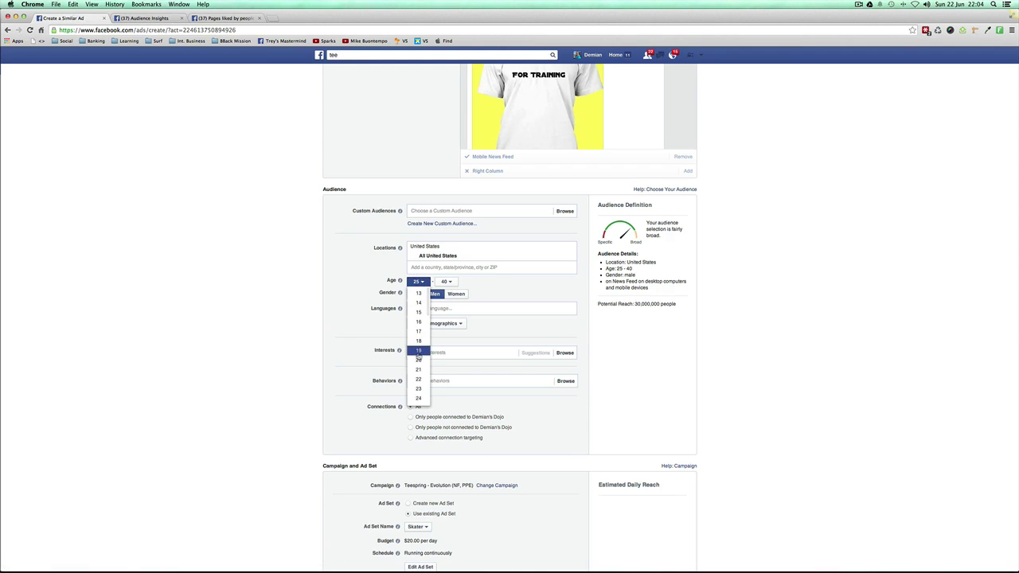
pyautogui.click(418, 369)
pyautogui.click(446, 281)
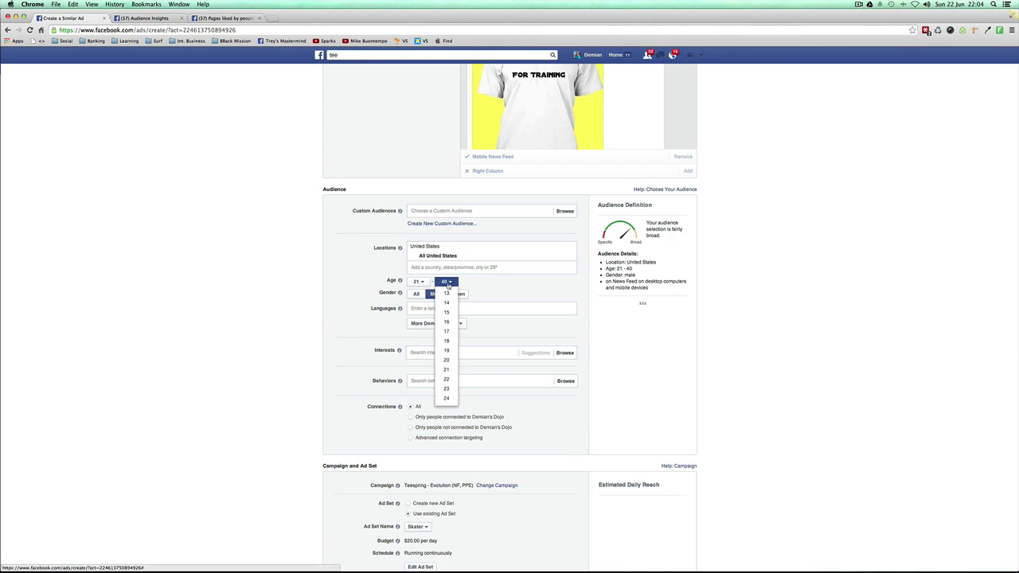
pyautogui.click(154, 18)
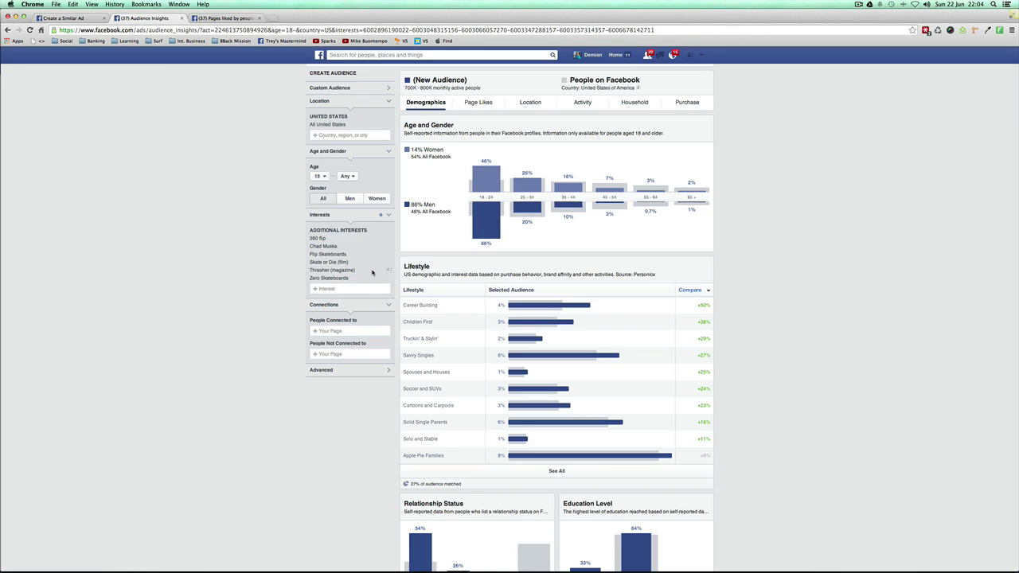
# Swap the Audience Insights interest to Surfing and view that audience's Page Likes.
pyautogui.click(388, 238)
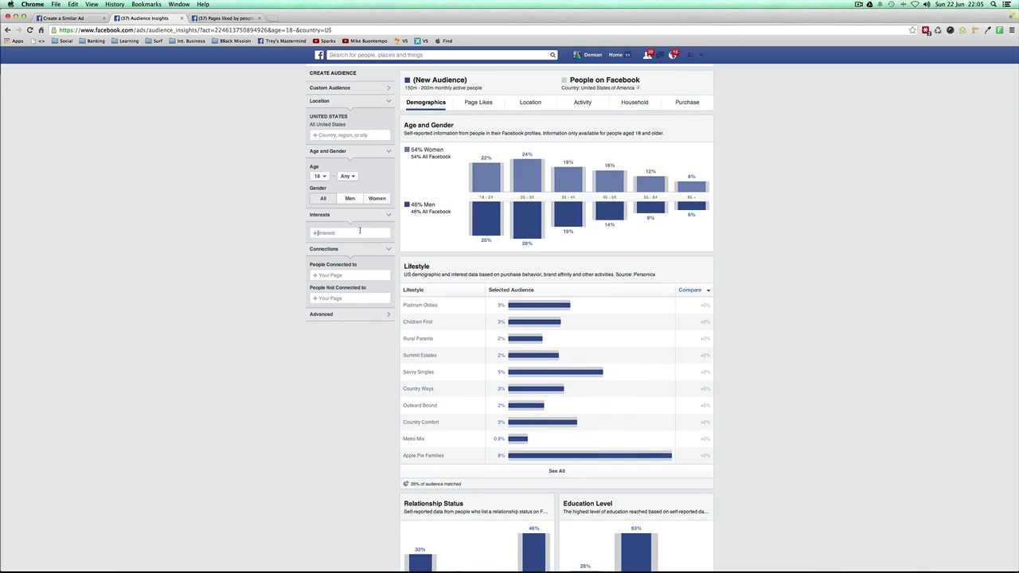
pyautogui.click(360, 232)
pyautogui.write('surfing')
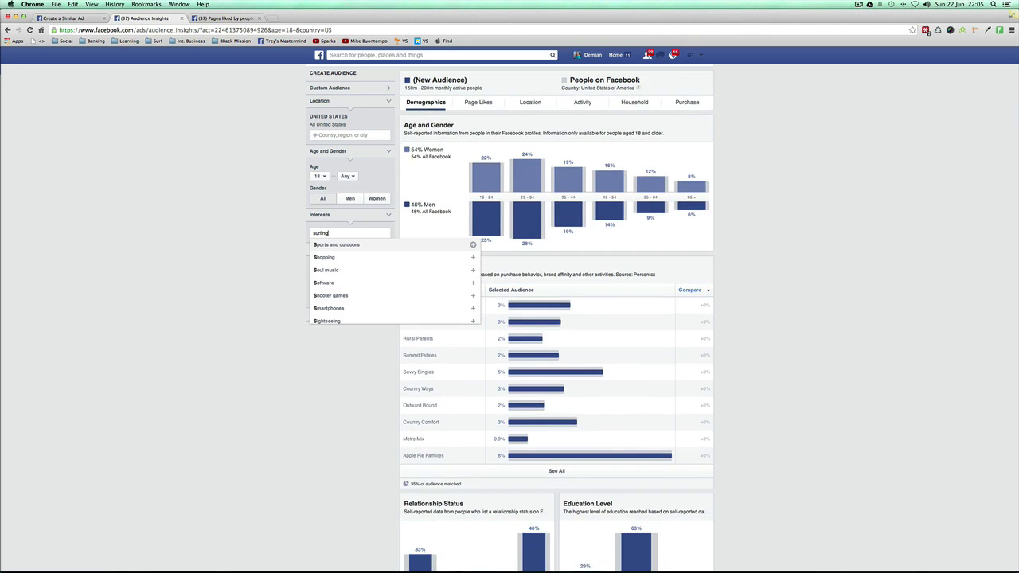
pyautogui.click(359, 245)
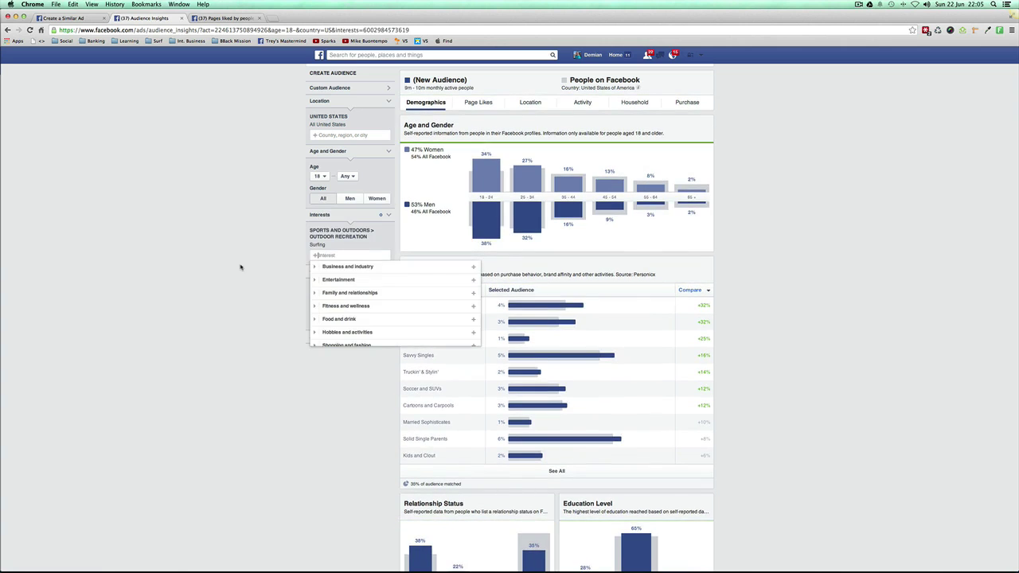
pyautogui.click(479, 101)
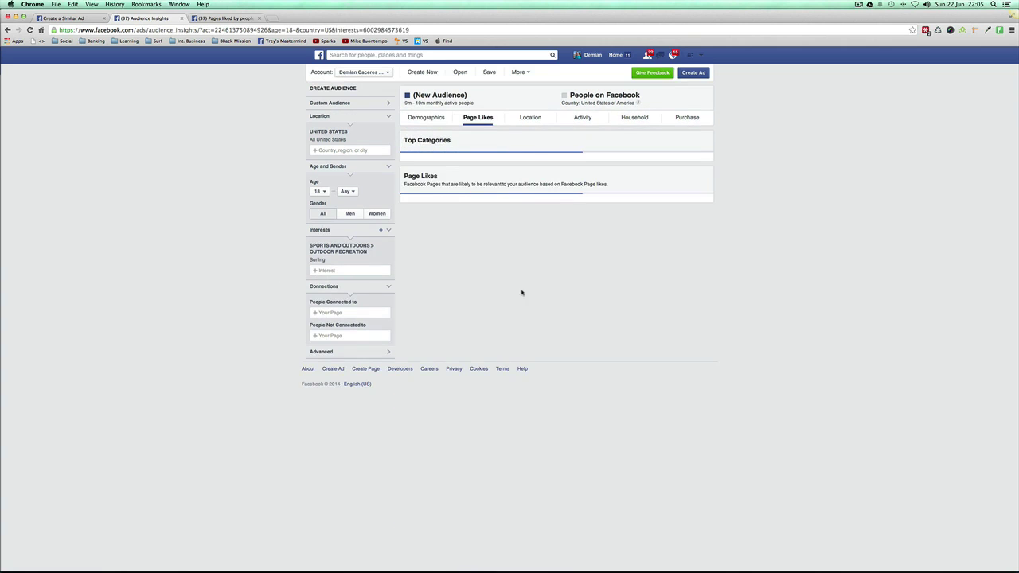
# Open Alana Blanchard's page from the surfing audience's page likes in a new tab, view it, then close it.
pyautogui.scroll(-1, 519, 263)
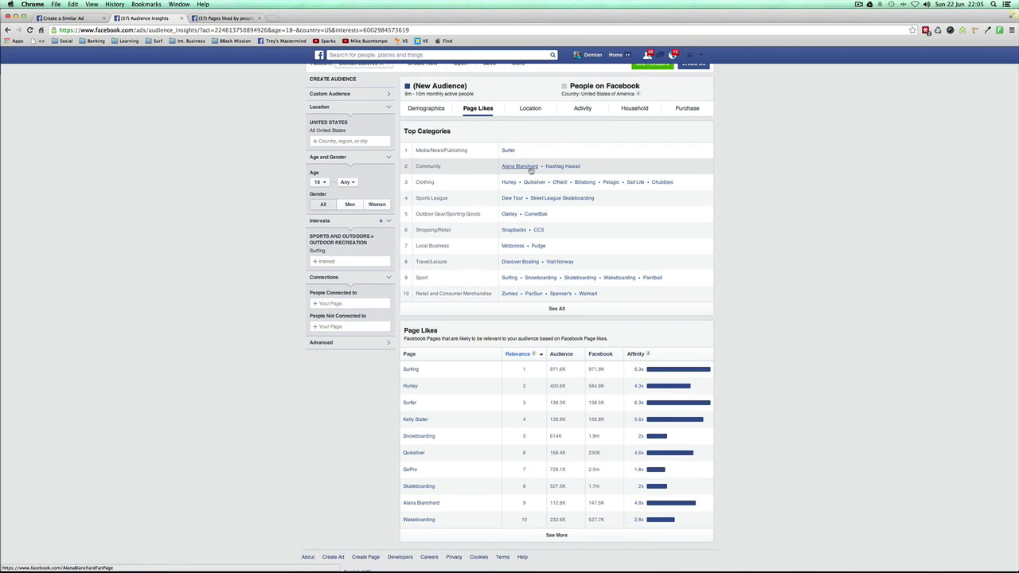
pyautogui.rightClick(523, 167)
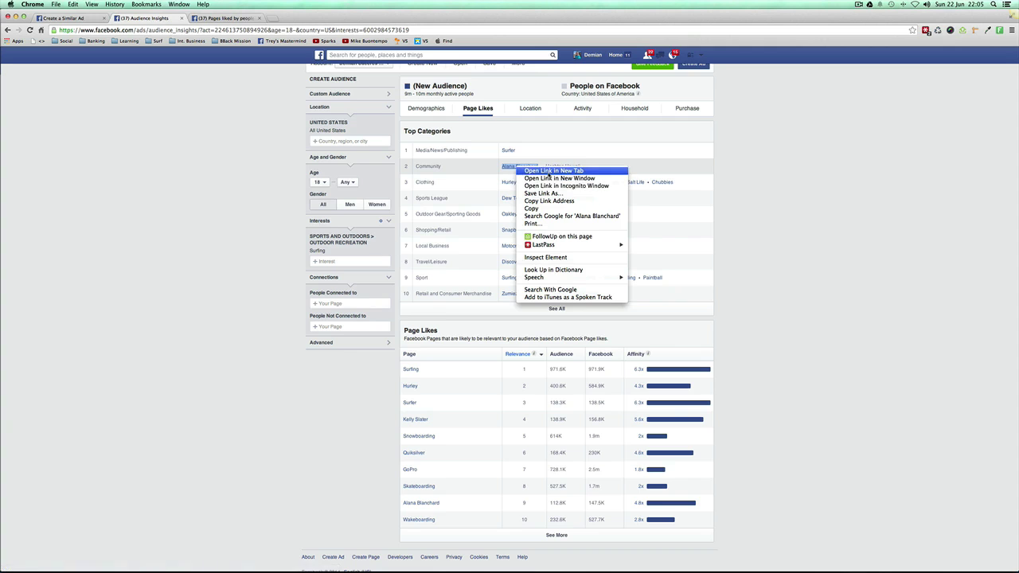
pyautogui.click(550, 170)
pyautogui.click(216, 18)
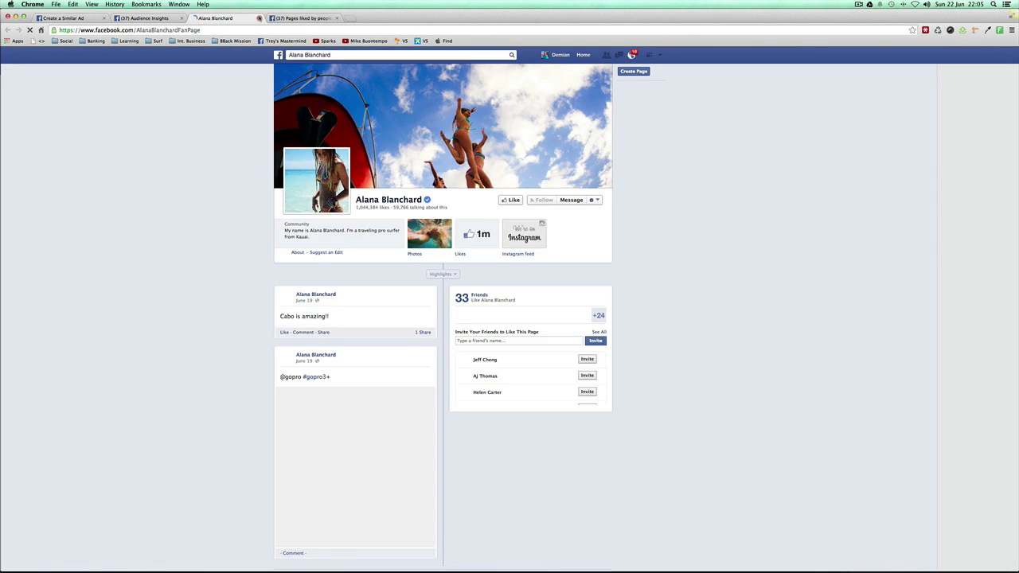
pyautogui.click(258, 19)
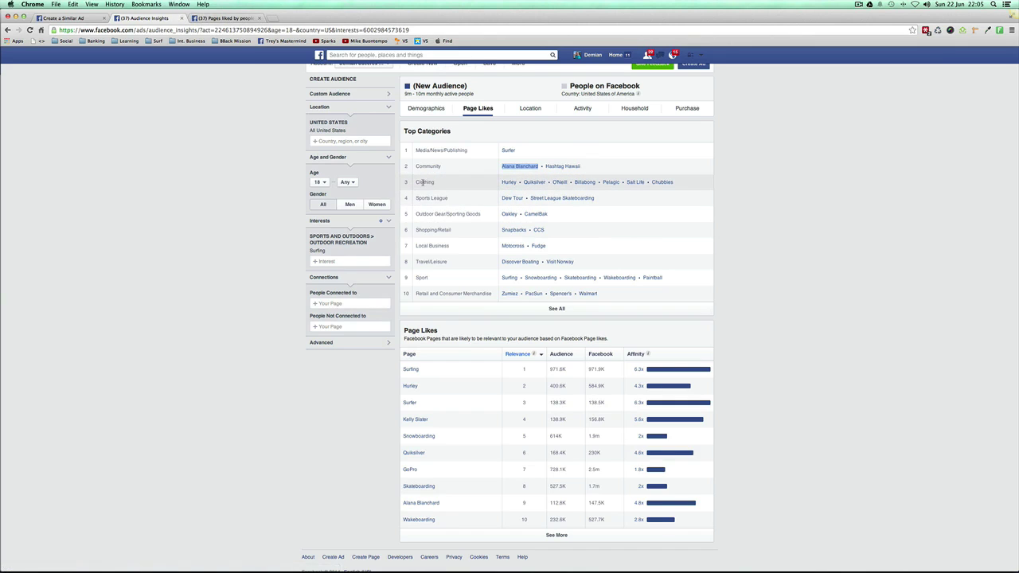
# Copy the Kelly Slater page name from the Page Likes table into the Interest field.
pyautogui.moveTo(424, 182); pyautogui.dragTo(434, 182)
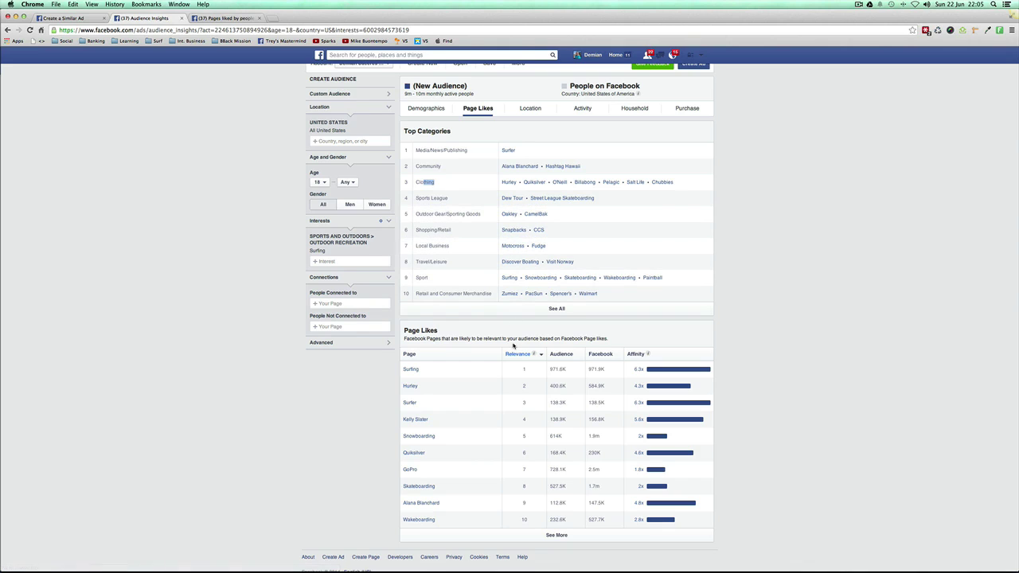
pyautogui.click(427, 460)
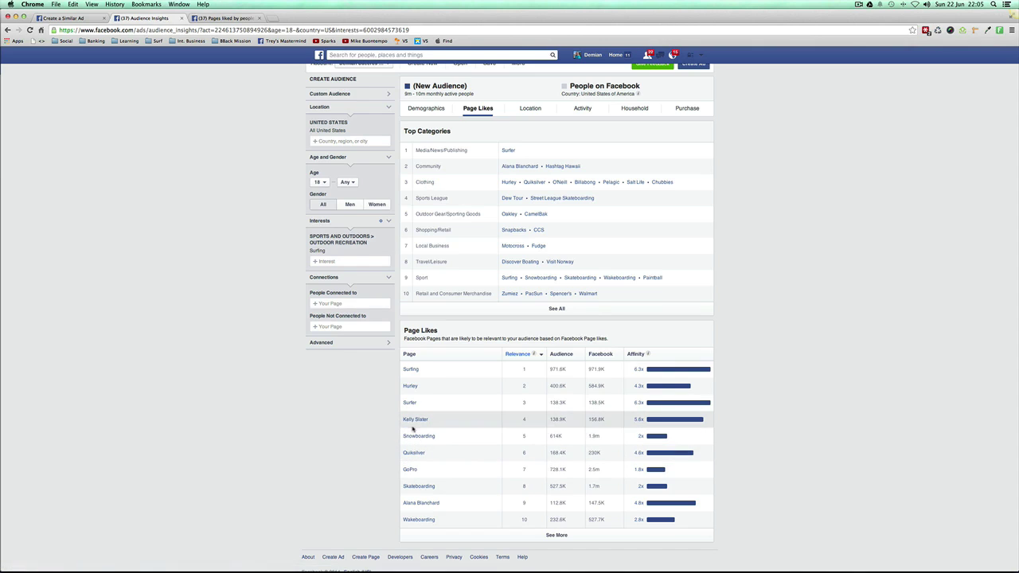
pyautogui.moveTo(429, 420); pyautogui.dragTo(402, 421)
pyautogui.click(337, 261)
pyautogui.hotkey('ctrl', 'v')
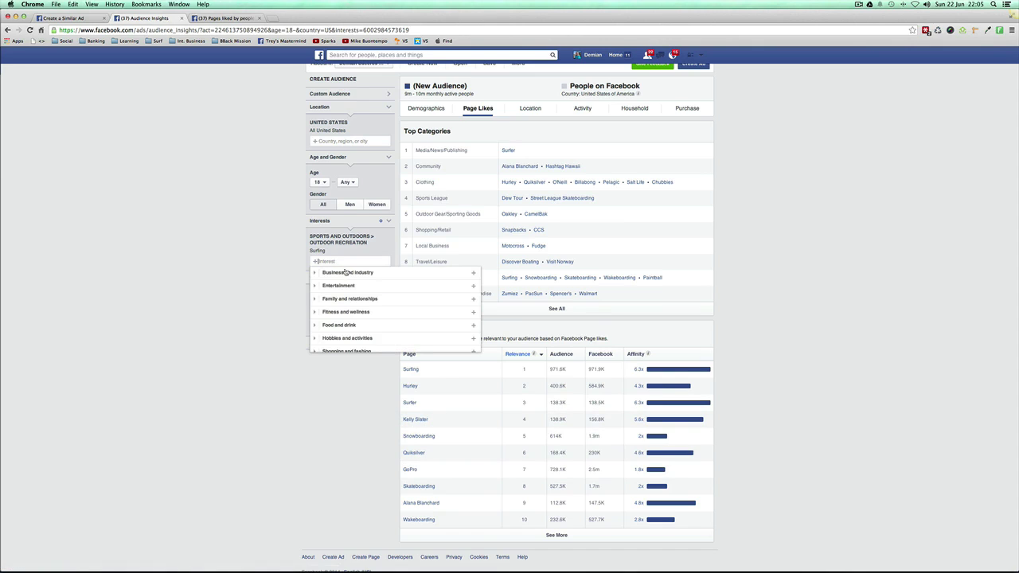
# Add Kelly Slater as an interest alongside Surfing and review the audience's age and gender breakdown.
pyautogui.click(347, 273)
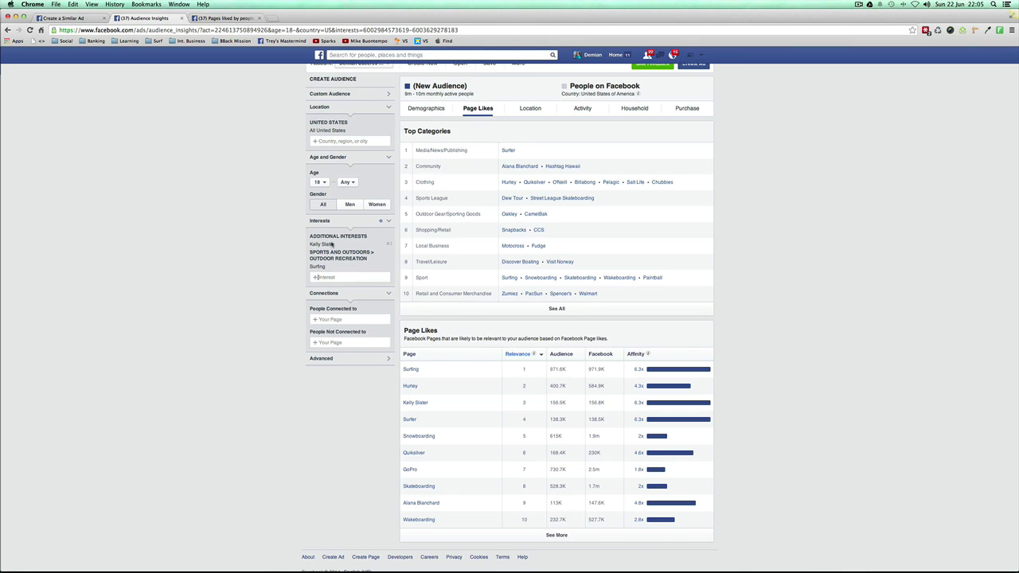
pyautogui.click(433, 112)
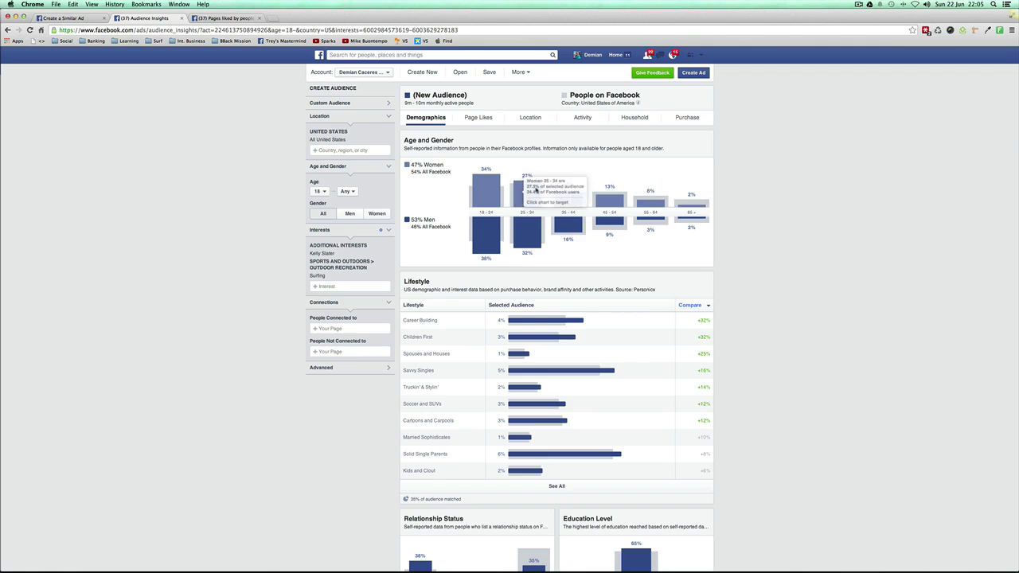
pyautogui.moveTo(569, 208)
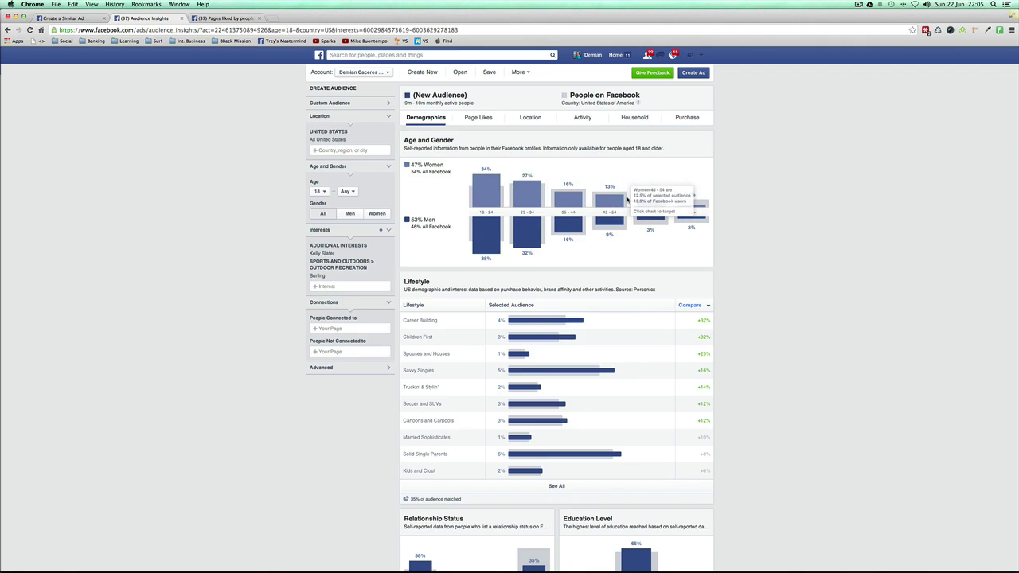
pyautogui.moveTo(650, 211)
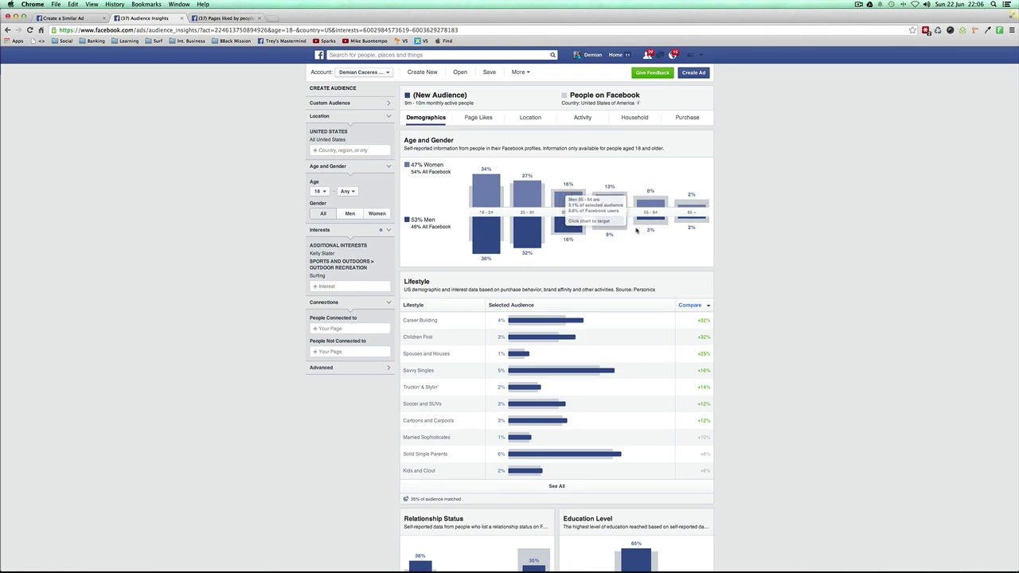
pyautogui.scroll(-1, 583, 352)
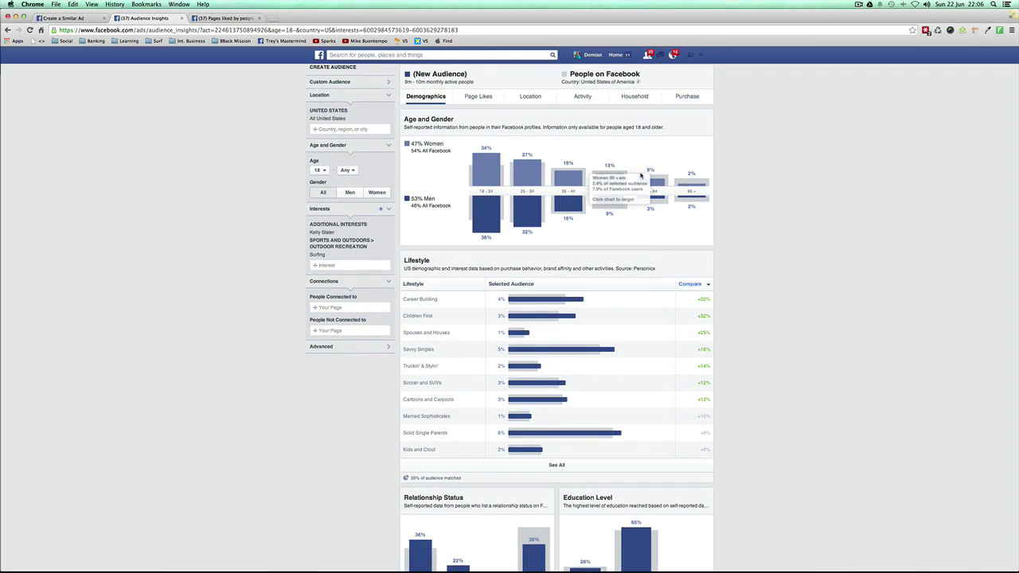
pyautogui.scroll(-2, 465, 428)
pyautogui.scroll(3, 468, 410)
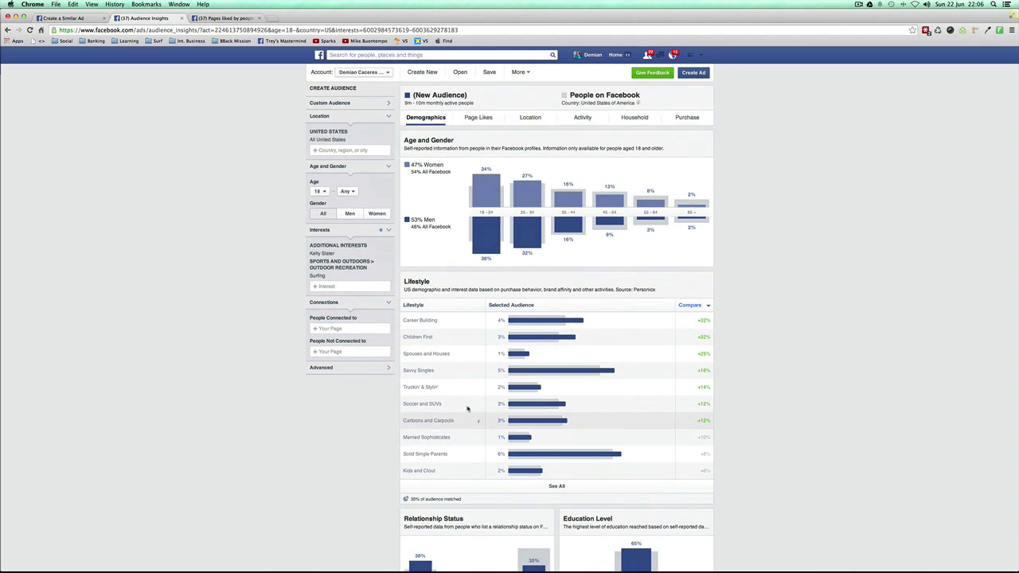
# Return to the audience's Page Likes and switch to the Chad Muska fans' liked-pages search.
pyautogui.click(480, 118)
pyautogui.scroll(-1, 518, 450)
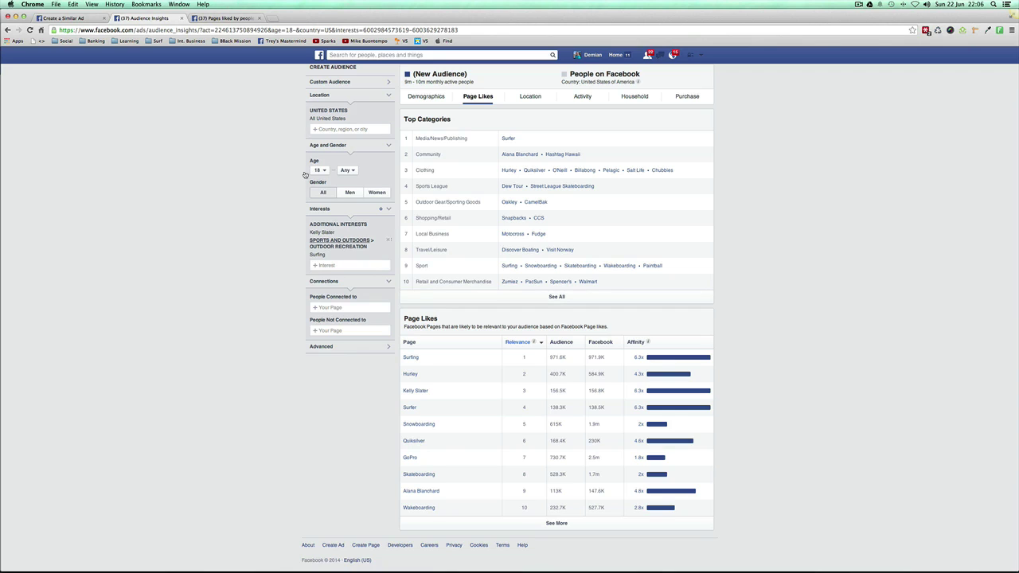
pyautogui.click(213, 18)
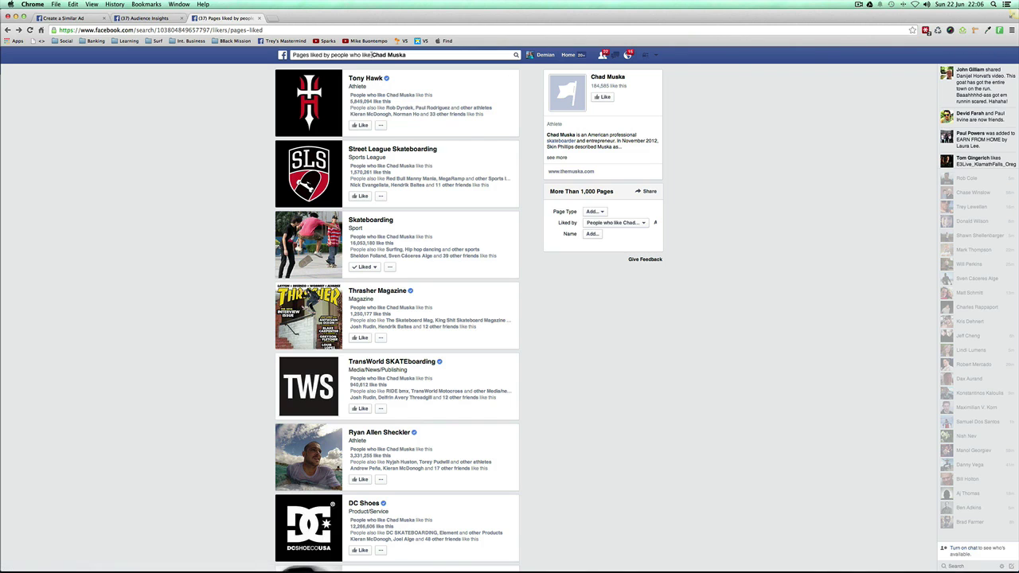
# Change the liked-pages search from Chad Muska to 'Pages liked by people who like John John Florence'.
pyautogui.click(372, 55)
pyautogui.press('BackSpace')
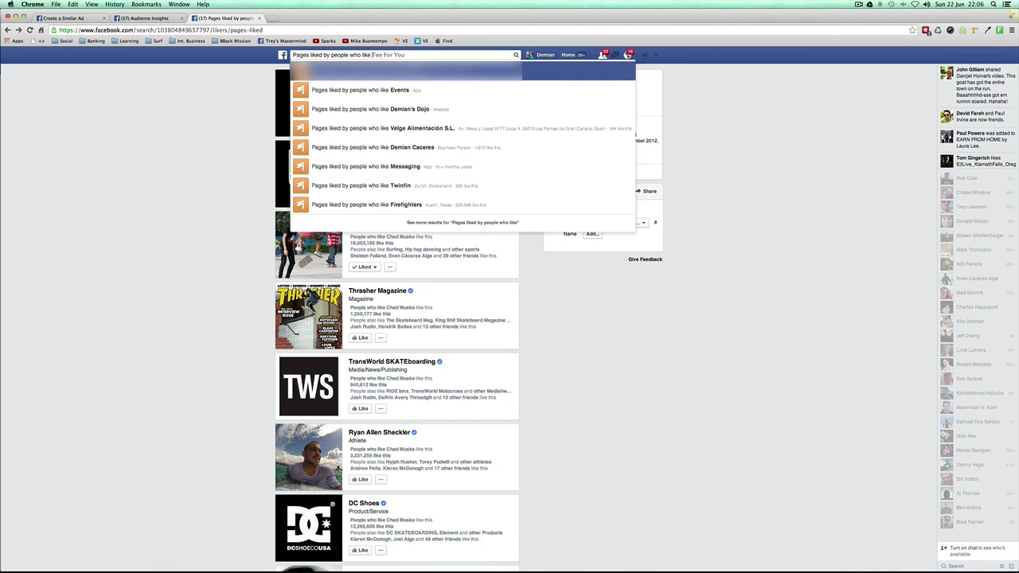
pyautogui.write('john ho')
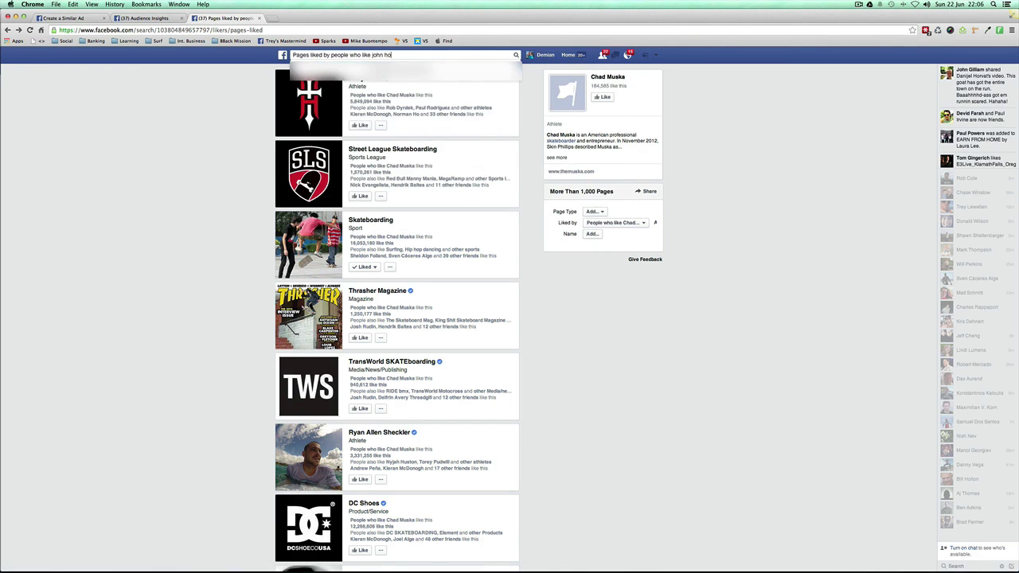
pyautogui.press('BackSpace')
pyautogui.press('BackSpace')
pyautogui.write('john')
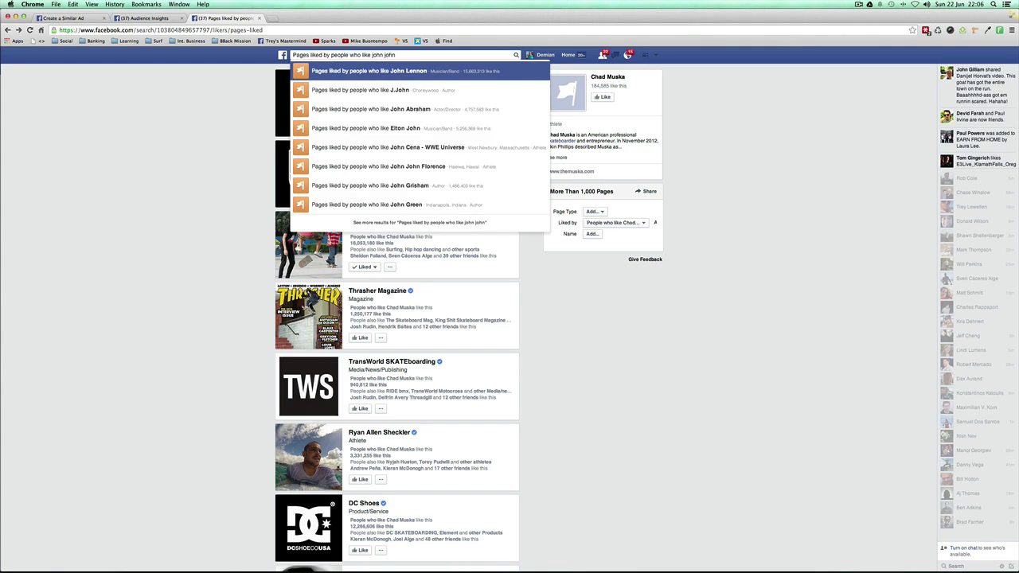
pyautogui.press('Down')
pyautogui.press('Down')
pyautogui.press('Down')
pyautogui.press('Down')
pyautogui.press('Down')
pyautogui.press('Return')
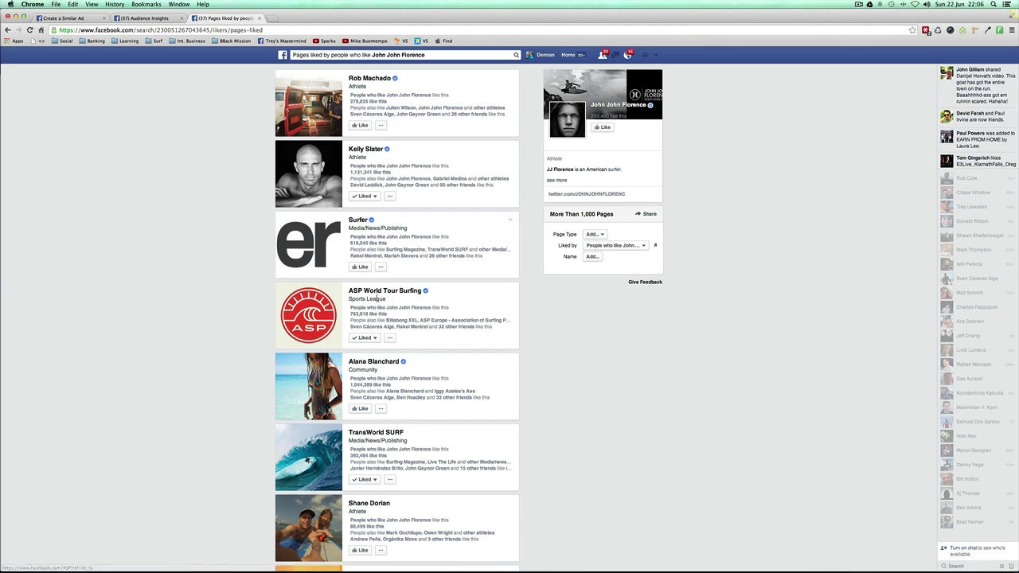
# Scroll through the surfing brands and athletes liked by John John Florence fans.
pyautogui.scroll(-3, 382, 229)
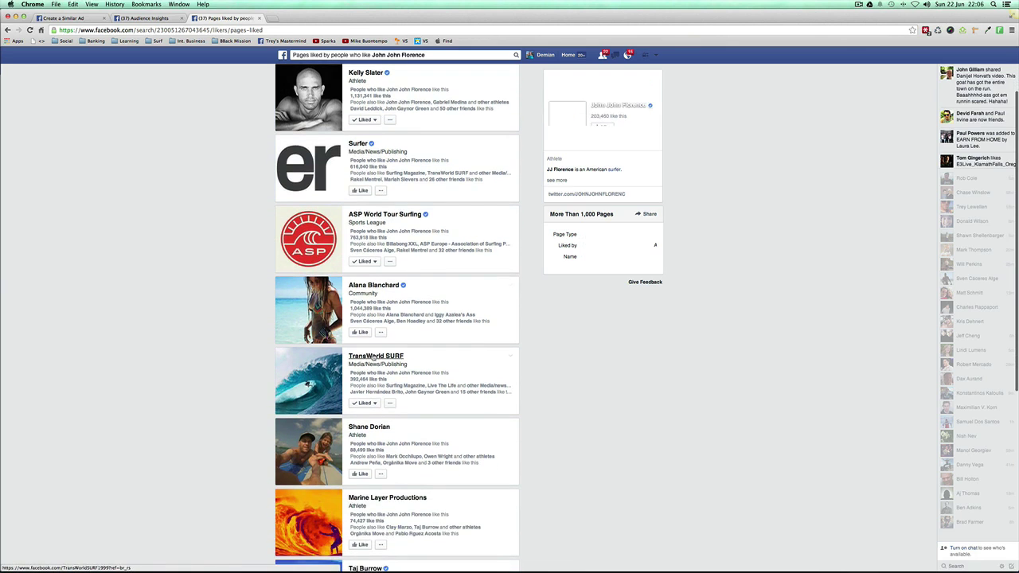
pyautogui.scroll(-5, 374, 354)
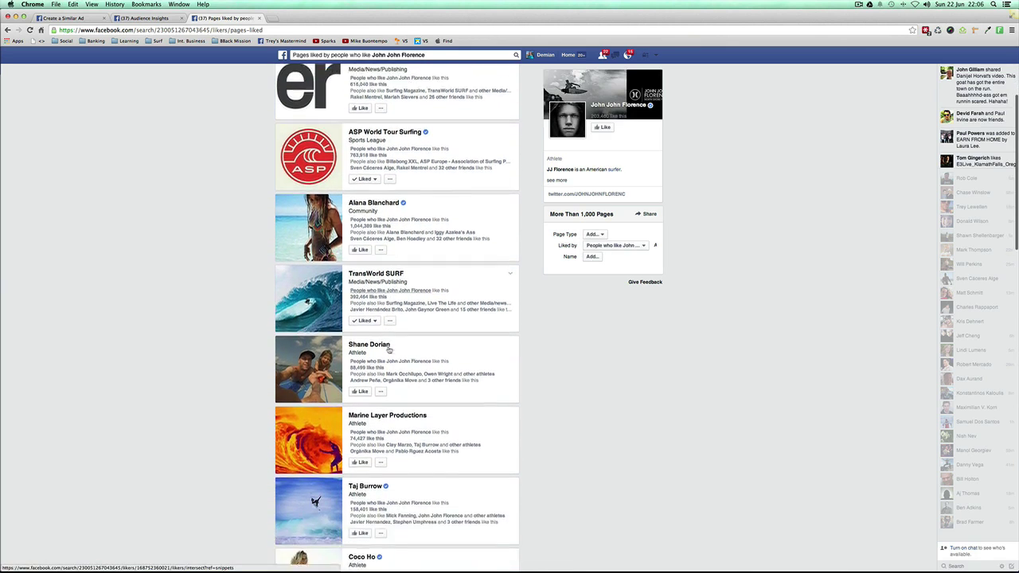
pyautogui.scroll(-1, 389, 350)
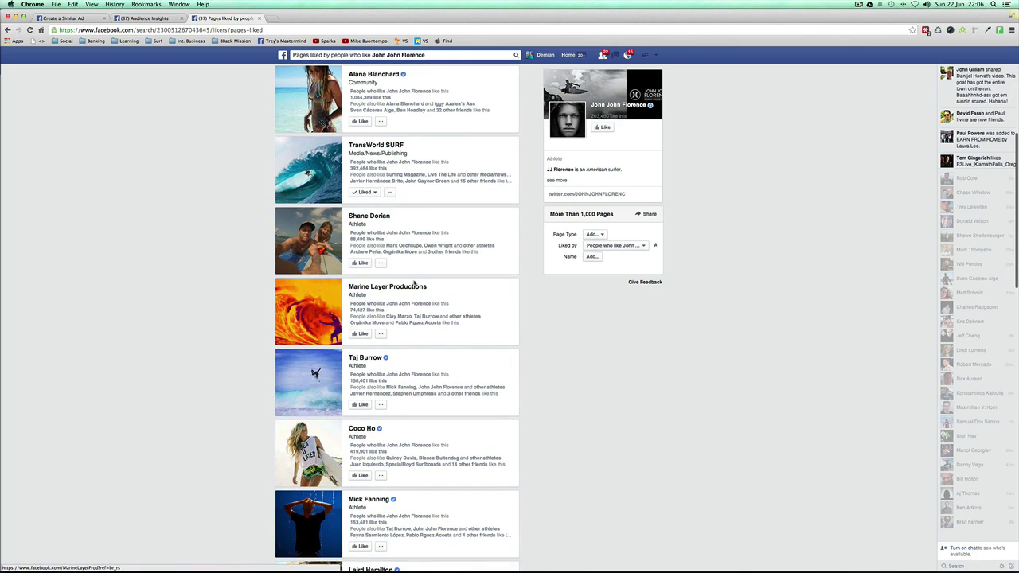
pyautogui.scroll(-4, 414, 282)
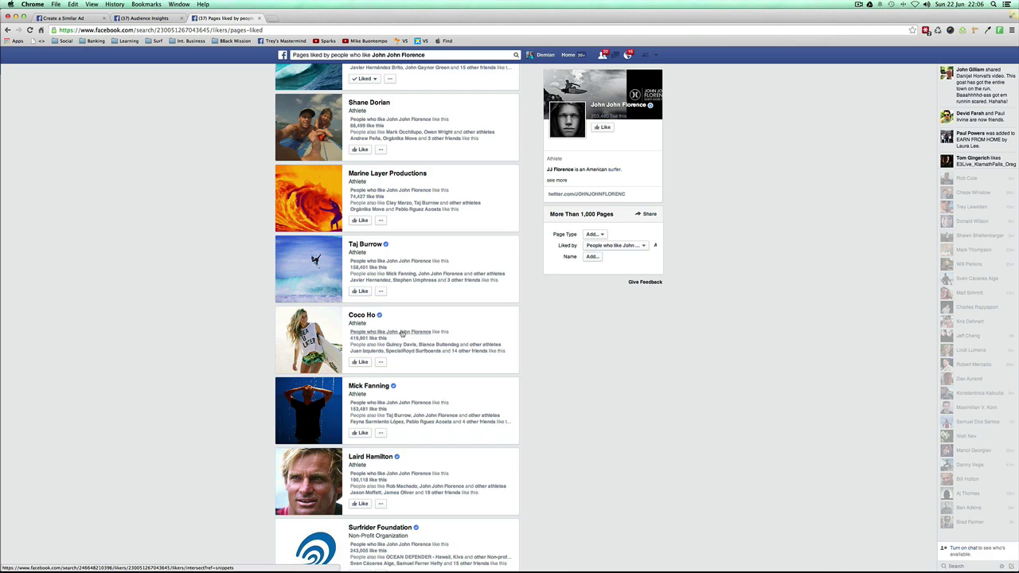
pyautogui.scroll(-6, 402, 333)
pyautogui.scroll(-2, 344, 410)
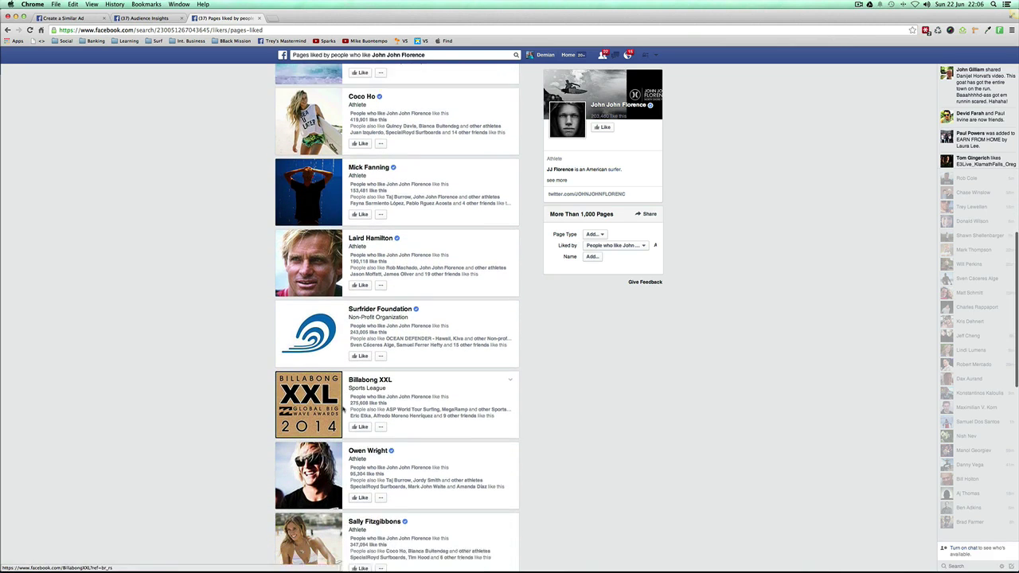
pyautogui.scroll(-2, 344, 410)
pyautogui.scroll(-2, 318, 422)
pyautogui.scroll(-3, 380, 436)
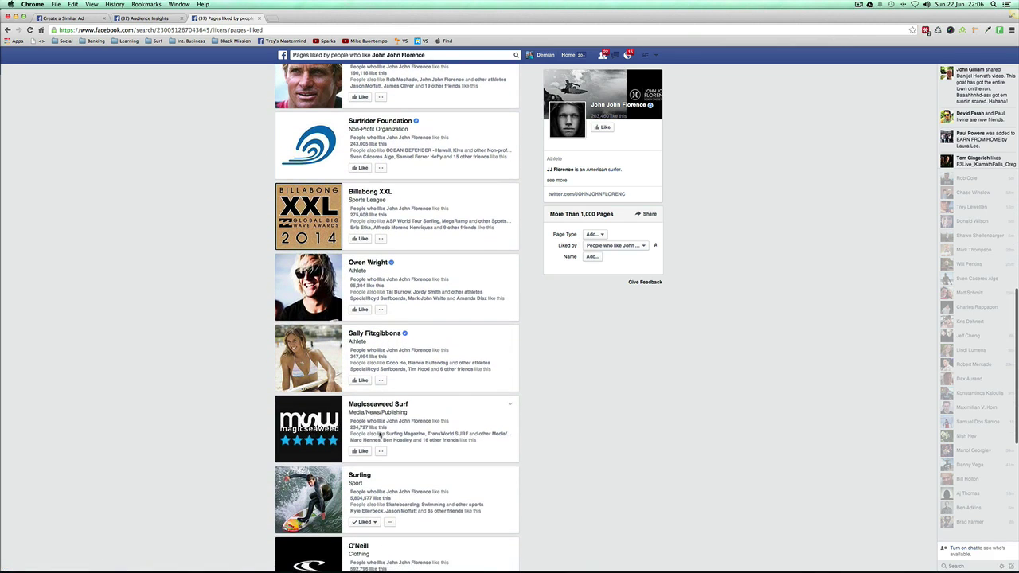
pyautogui.click(68, 18)
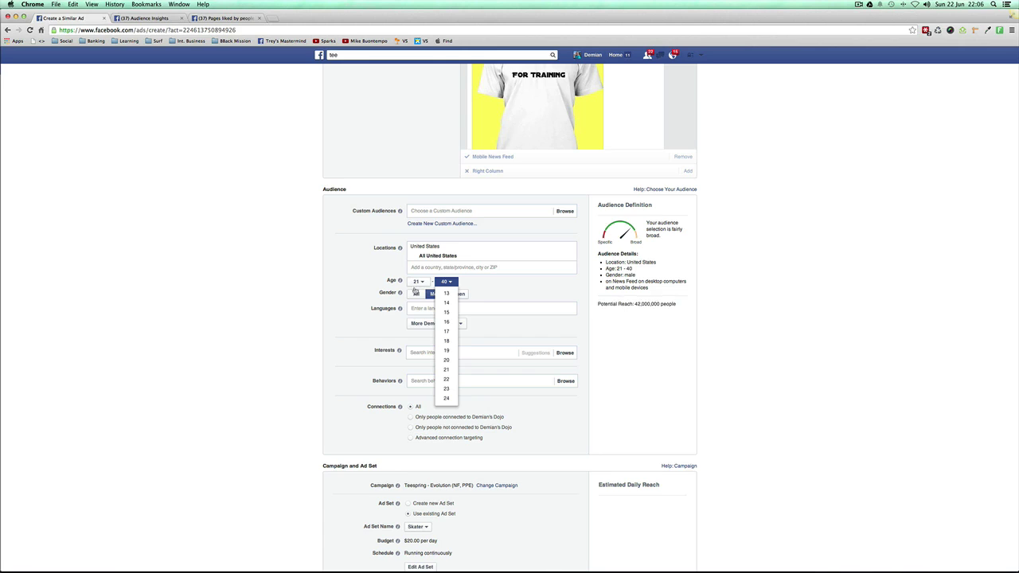
# Set the ad's age targeting to 22 and older with no upper limit.
pyautogui.click(359, 326)
pyautogui.click(436, 284)
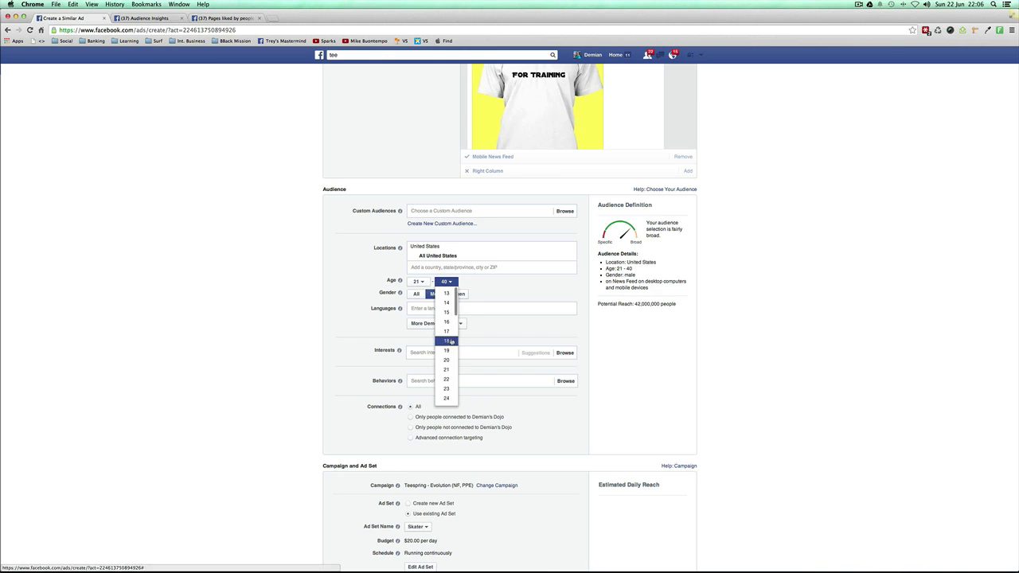
pyautogui.scroll(-3, 443, 380)
pyautogui.scroll(-7, 444, 386)
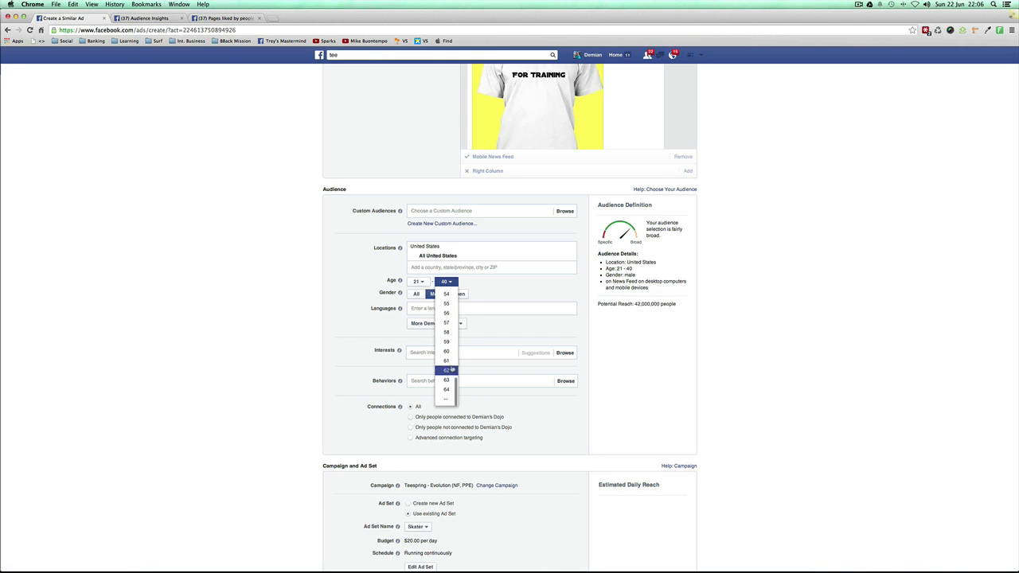
pyautogui.click(444, 398)
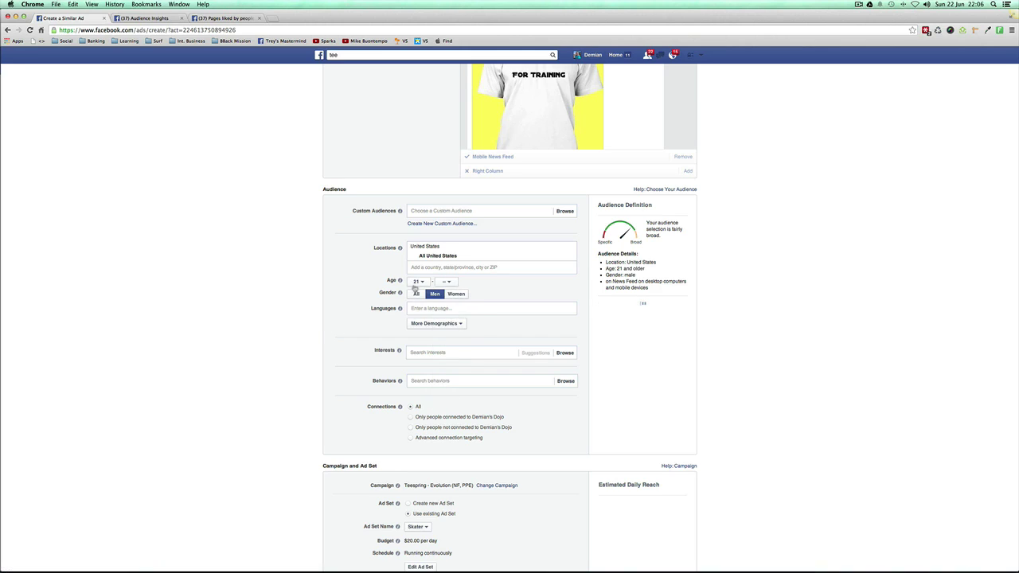
pyautogui.click(416, 282)
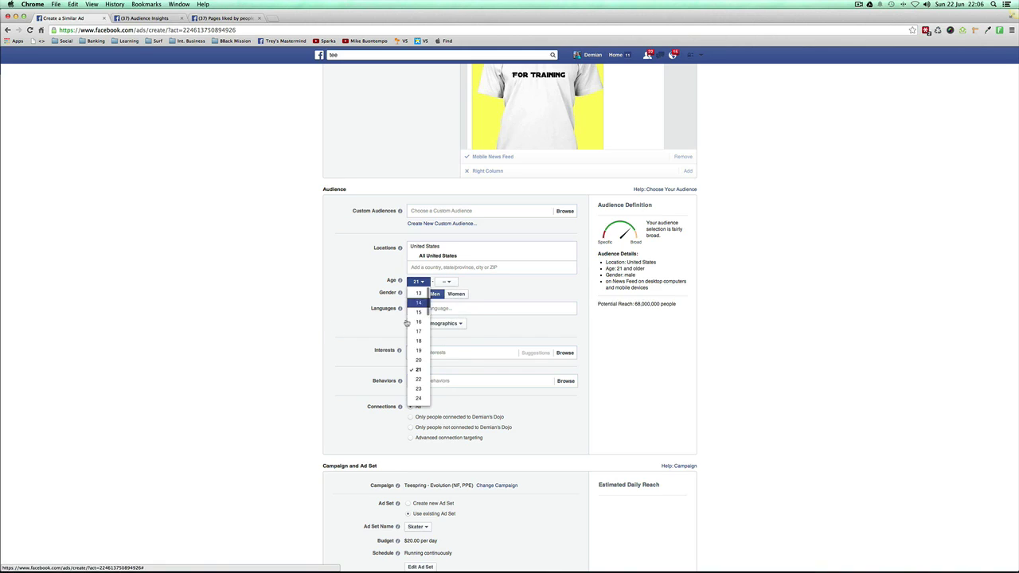
pyautogui.click(418, 379)
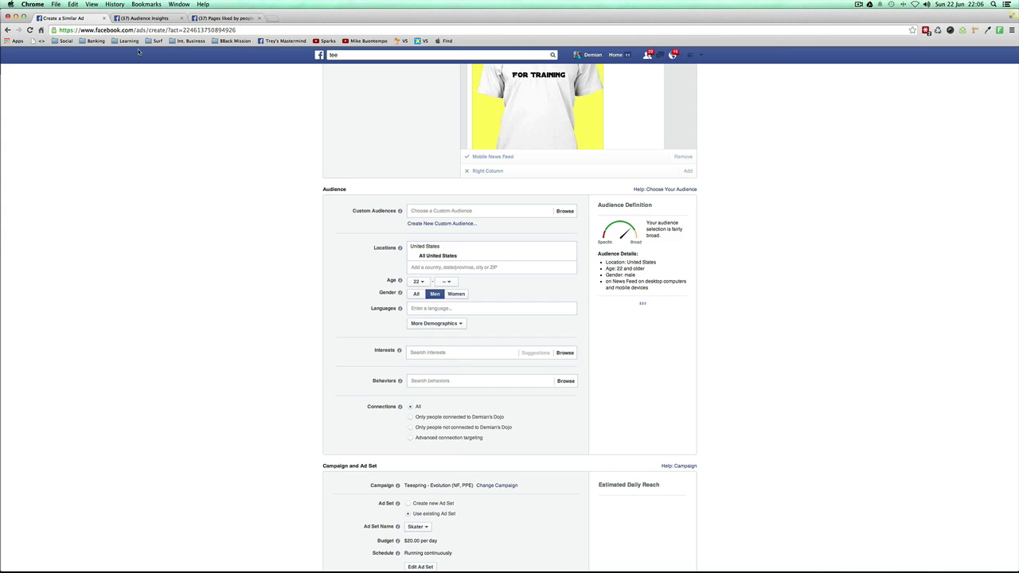
# Choose Create new Ad Set for the ad and start naming it Surfer.
pyautogui.scroll(-2, 409, 327)
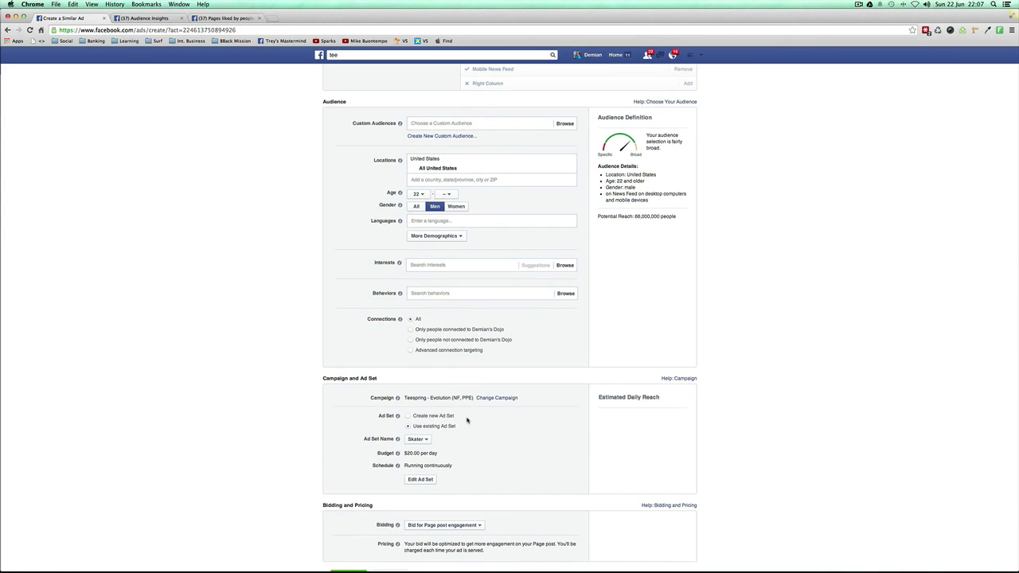
pyautogui.click(409, 415)
pyautogui.click(428, 440)
pyautogui.write('Surfer')
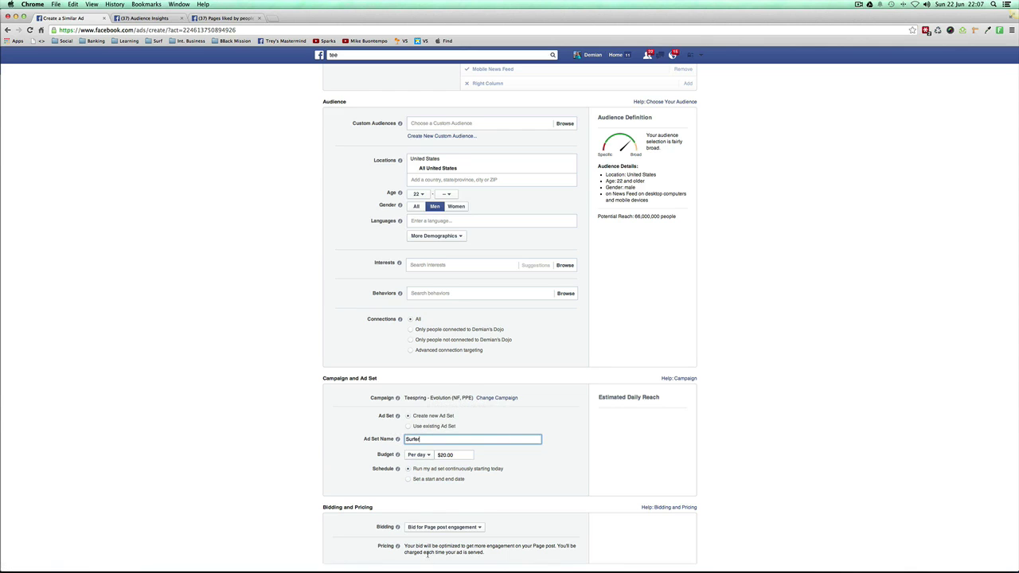
pyautogui.scroll(-3, 428, 510)
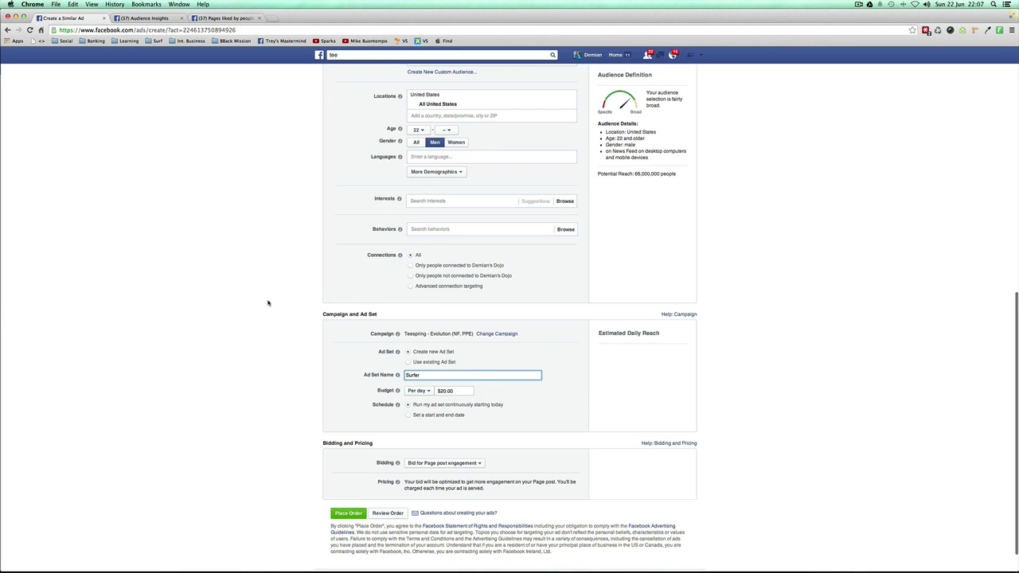
pyautogui.scroll(4, 268, 302)
pyautogui.scroll(3, 273, 298)
pyautogui.scroll(1, 318, 290)
pyautogui.scroll(2, 379, 284)
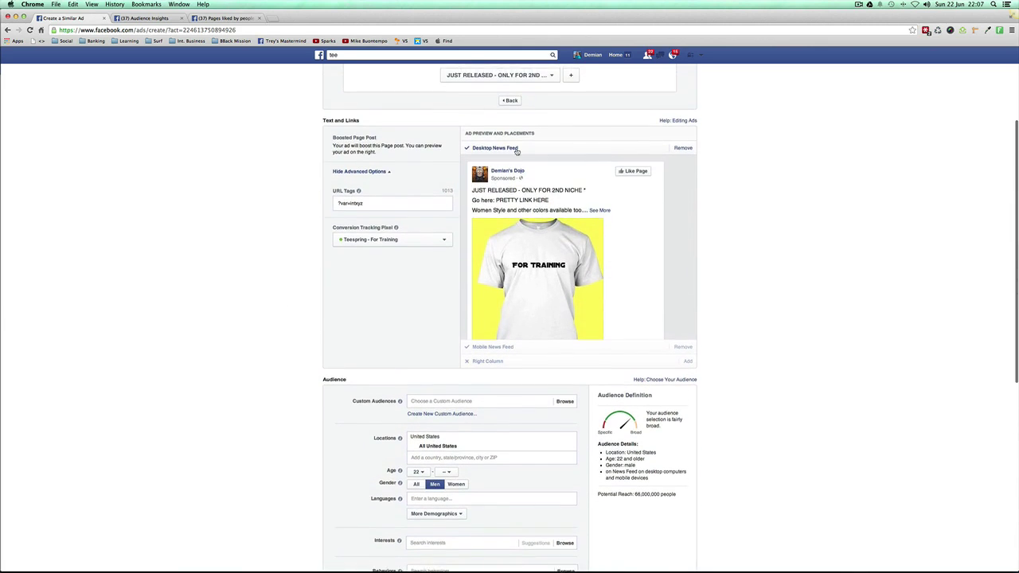
pyautogui.scroll(-1, 339, 372)
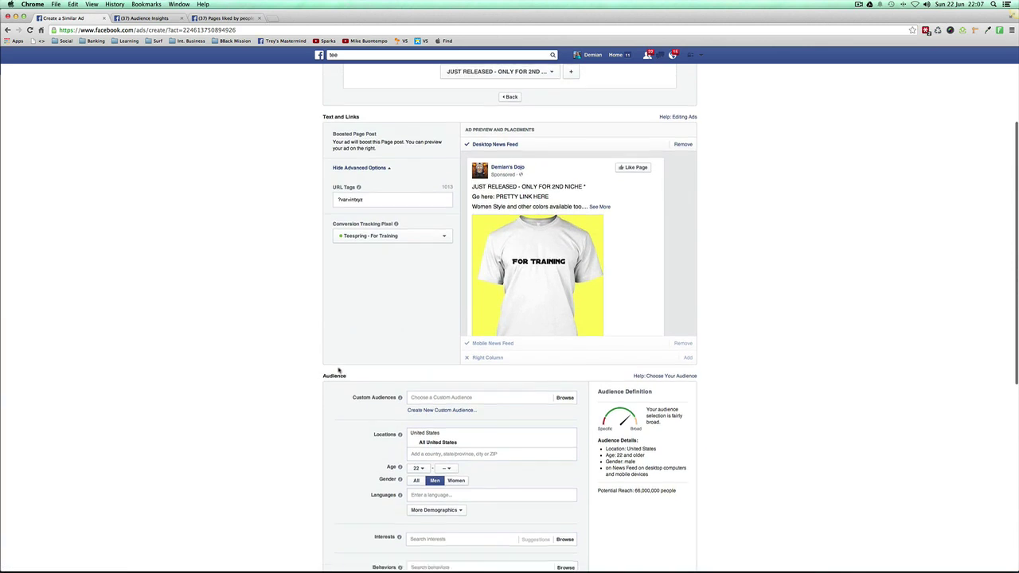
pyautogui.scroll(-5, 343, 365)
pyautogui.scroll(9, 350, 358)
pyautogui.scroll(1, 478, 239)
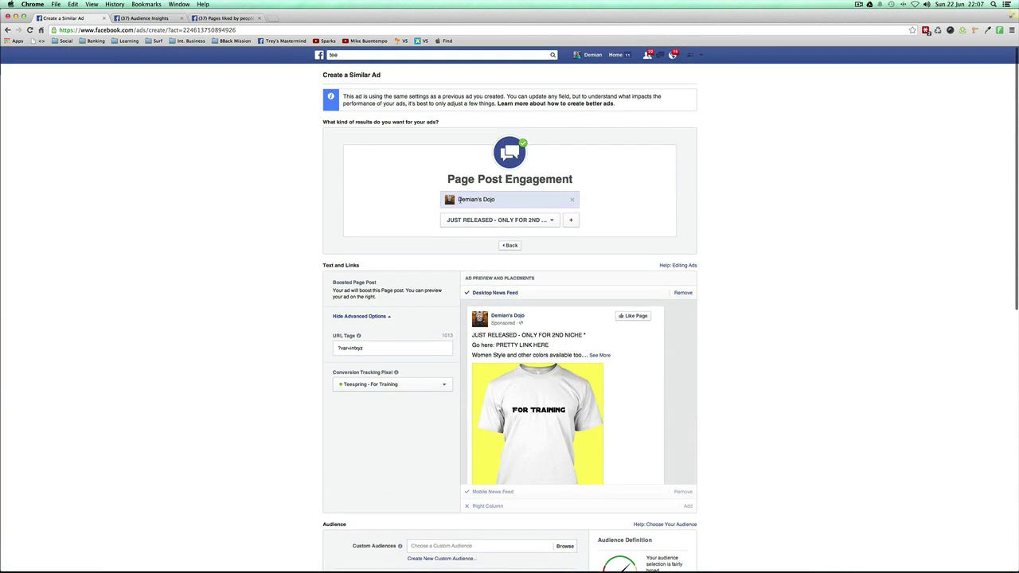
pyautogui.scroll(-2, 346, 244)
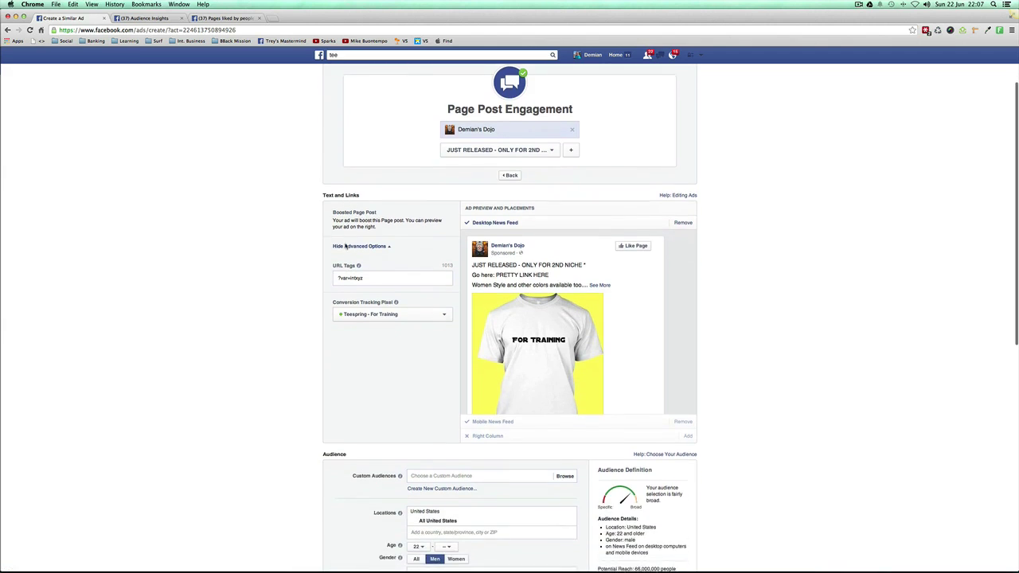
pyautogui.scroll(-5, 345, 246)
pyautogui.scroll(2, 345, 246)
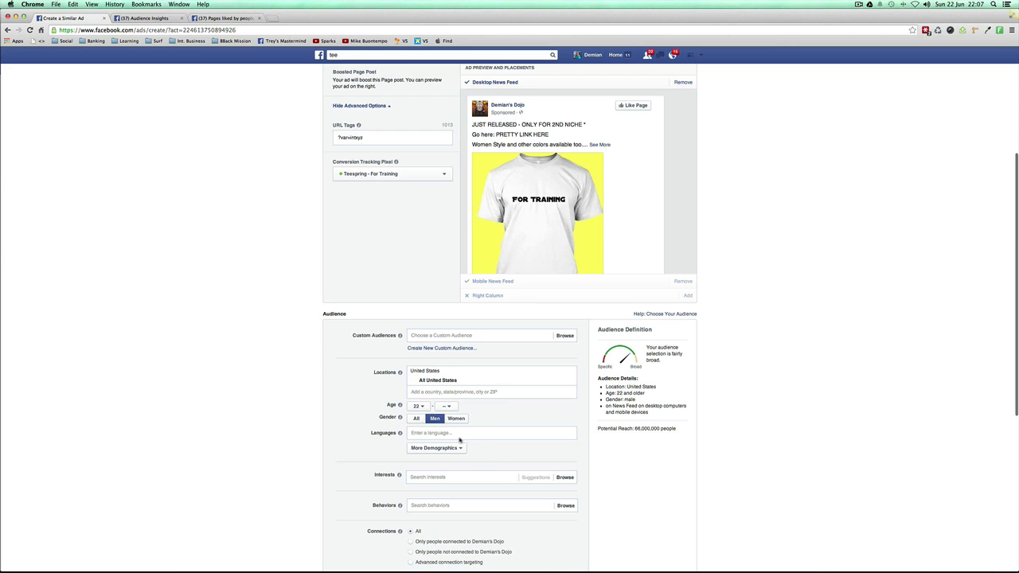
# Check the URL tags, confirm the Surfer ad set name, and place the order.
pyautogui.click(353, 138)
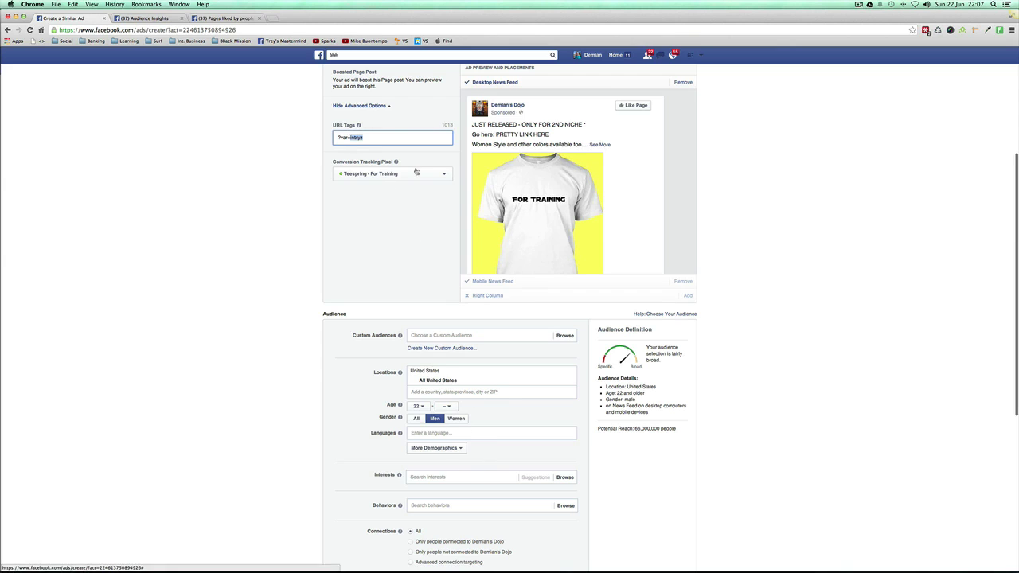
pyautogui.scroll(3, 313, 221)
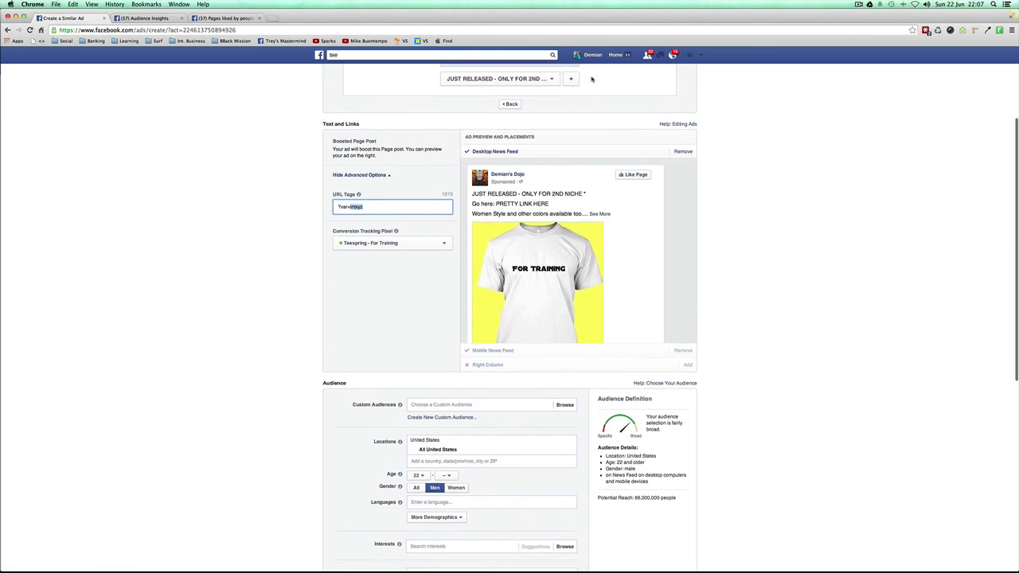
pyautogui.scroll(-3, 280, 325)
pyautogui.scroll(-2, 280, 326)
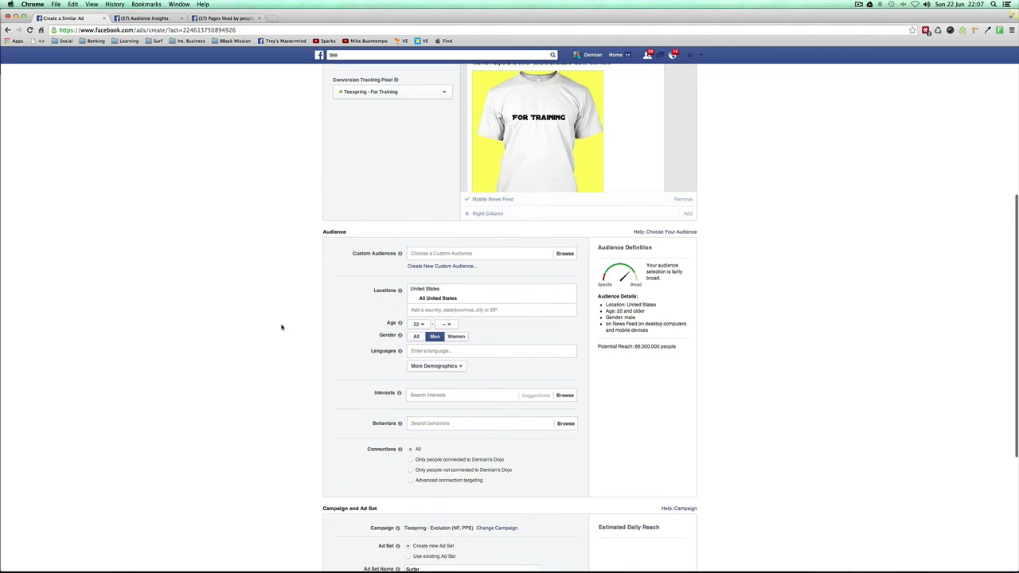
pyautogui.doubleClick(438, 492)
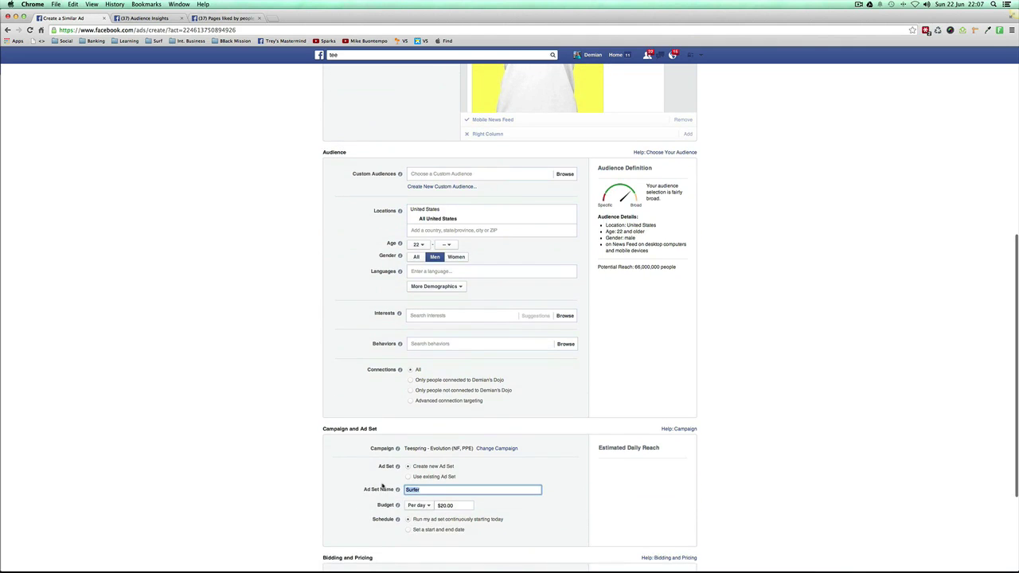
pyautogui.scroll(-2, 290, 481)
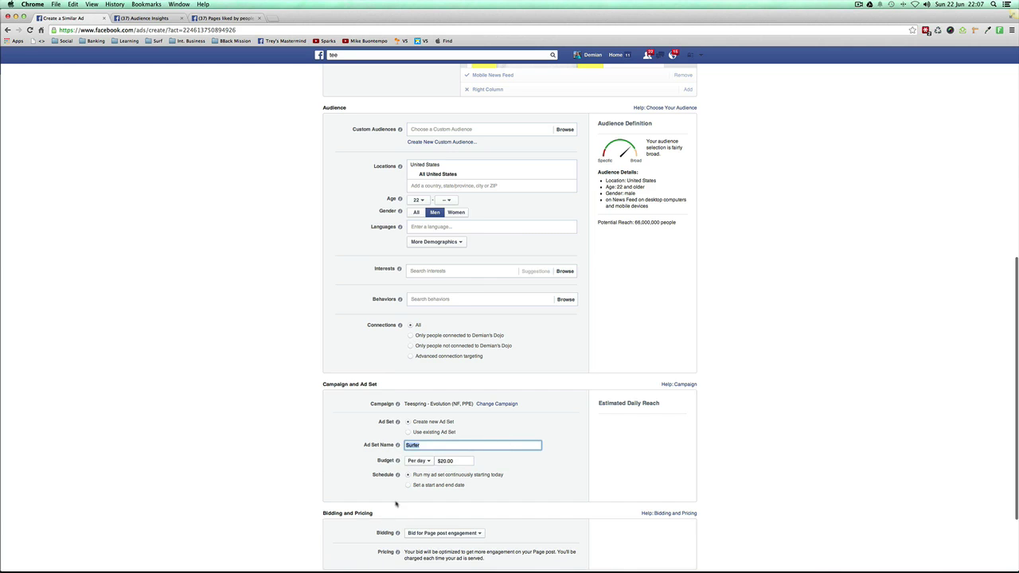
pyautogui.scroll(-1, 398, 514)
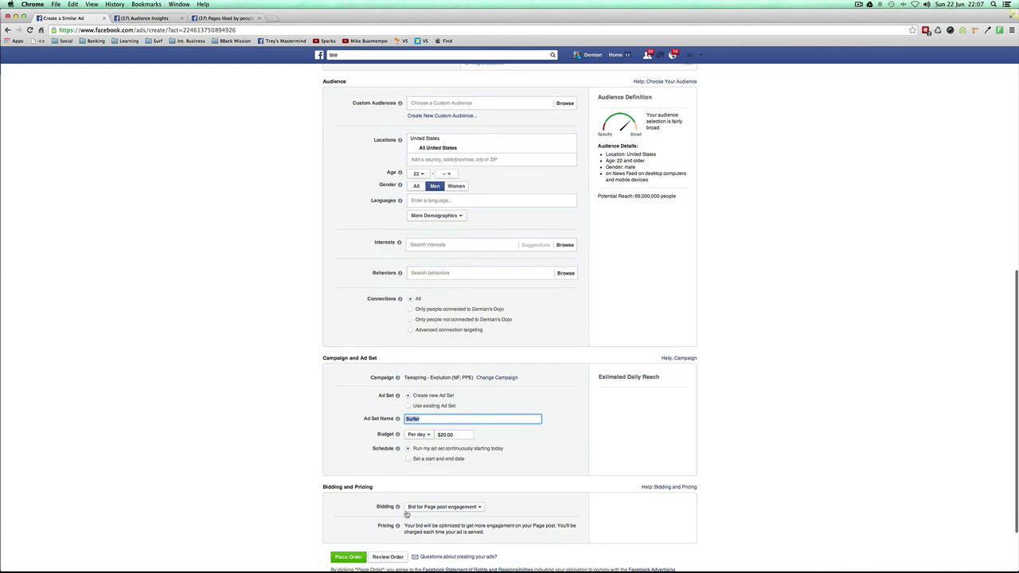
pyautogui.scroll(-1, 374, 529)
pyautogui.click(358, 539)
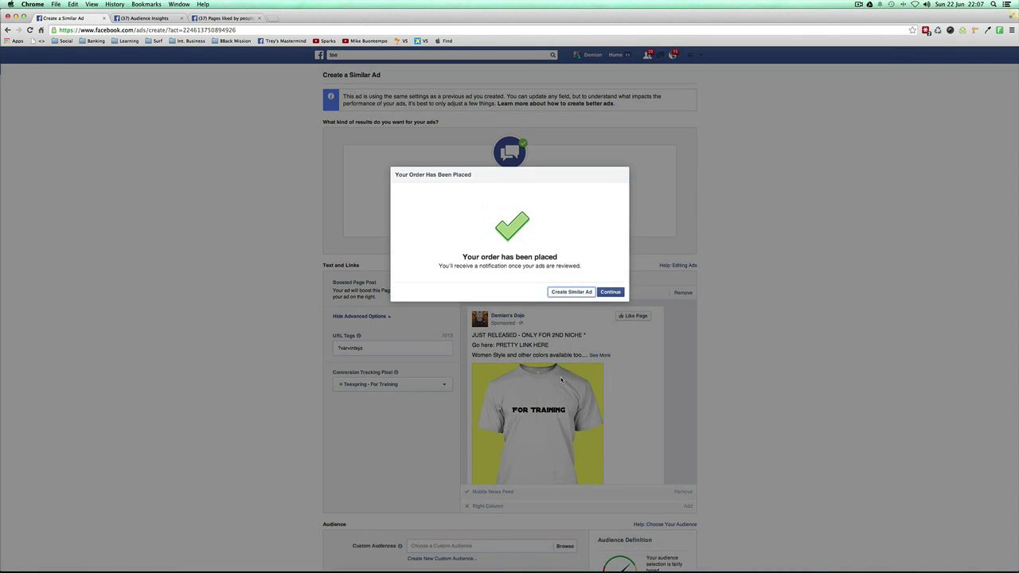
# Dismiss the order confirmation and inspect the URL tags value in the similar-ad form.
pyautogui.click(557, 293)
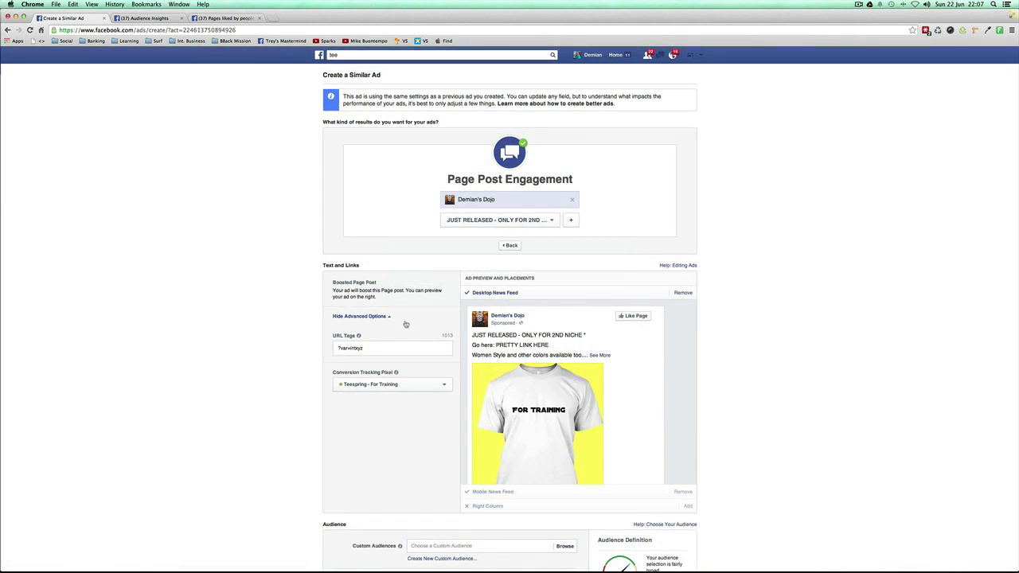
pyautogui.click(361, 348)
pyautogui.scroll(-2, 326, 369)
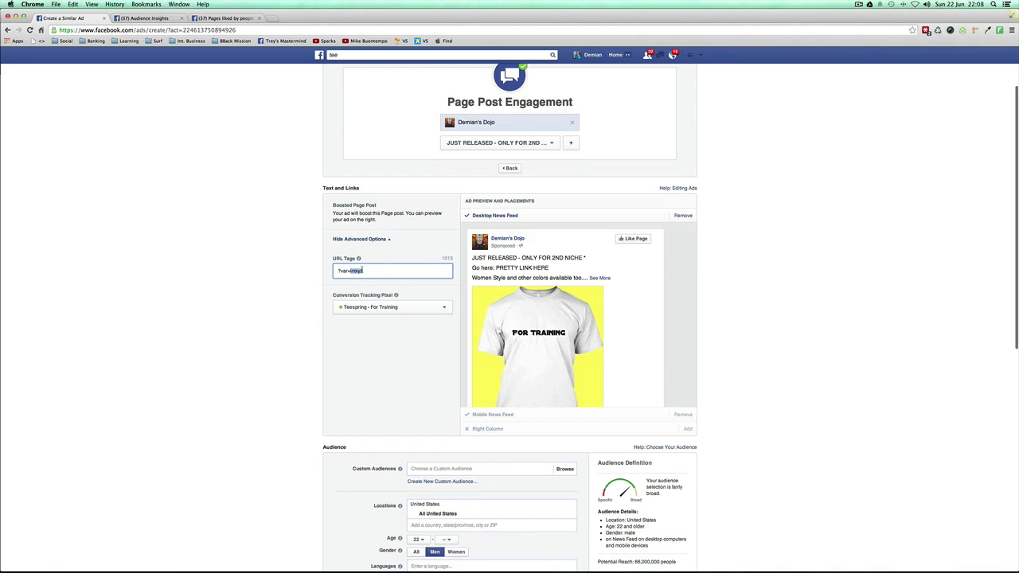
pyautogui.scroll(-6, 340, 397)
pyautogui.scroll(1, 311, 409)
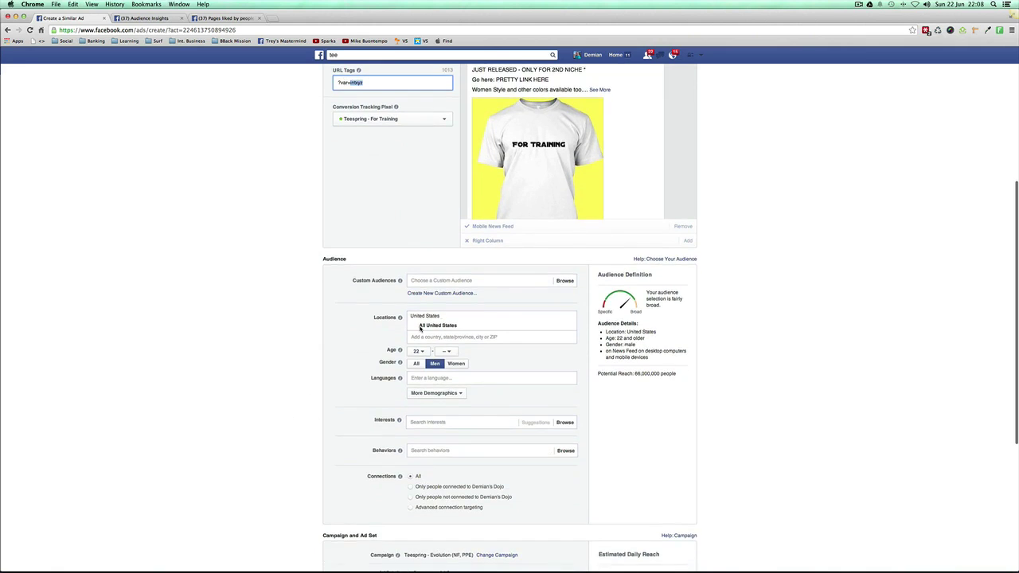
pyautogui.scroll(3, 308, 396)
pyautogui.scroll(1, 432, 329)
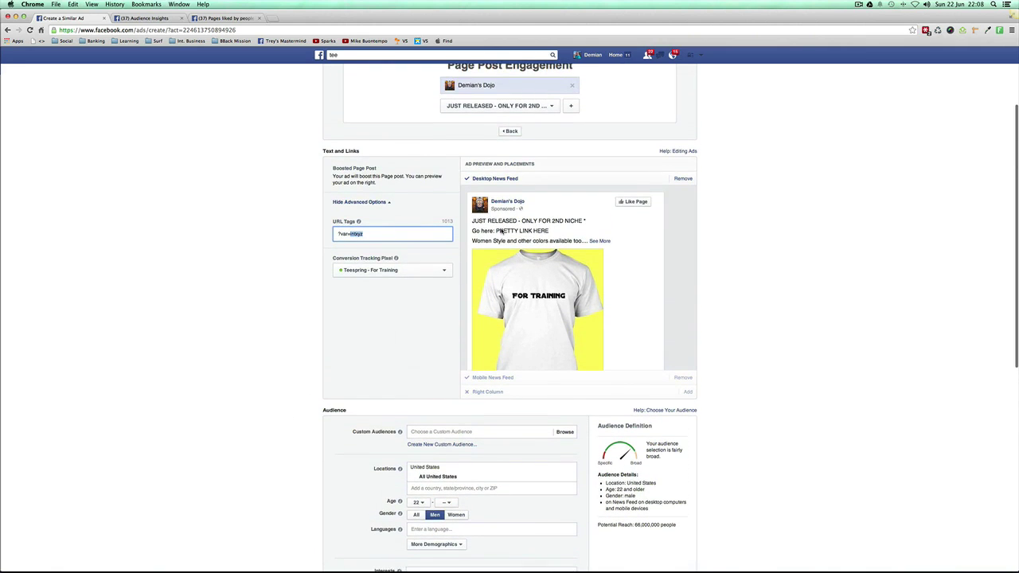
# Clear the xyz selection in URL tags and review the form with 'Use existing Ad Set' set to Surfer.
pyautogui.click(351, 234)
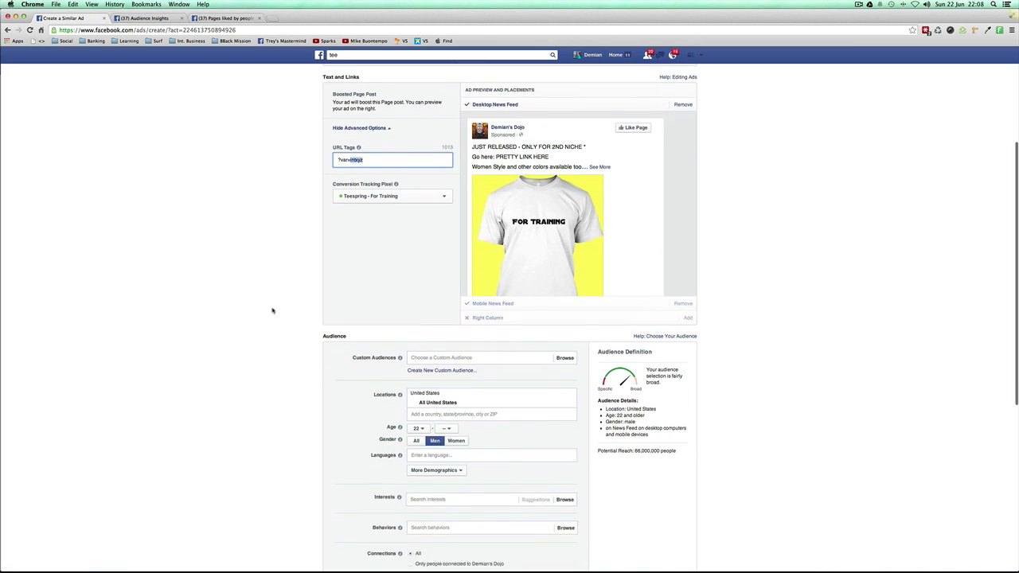
pyautogui.scroll(-5, 271, 310)
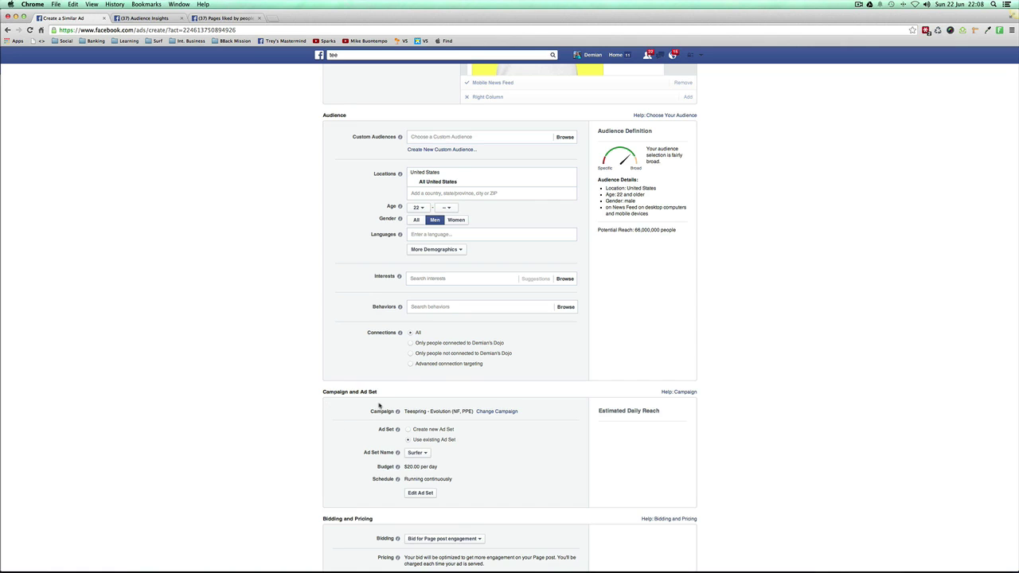
pyautogui.scroll(-2, 379, 405)
pyautogui.scroll(-1, 353, 398)
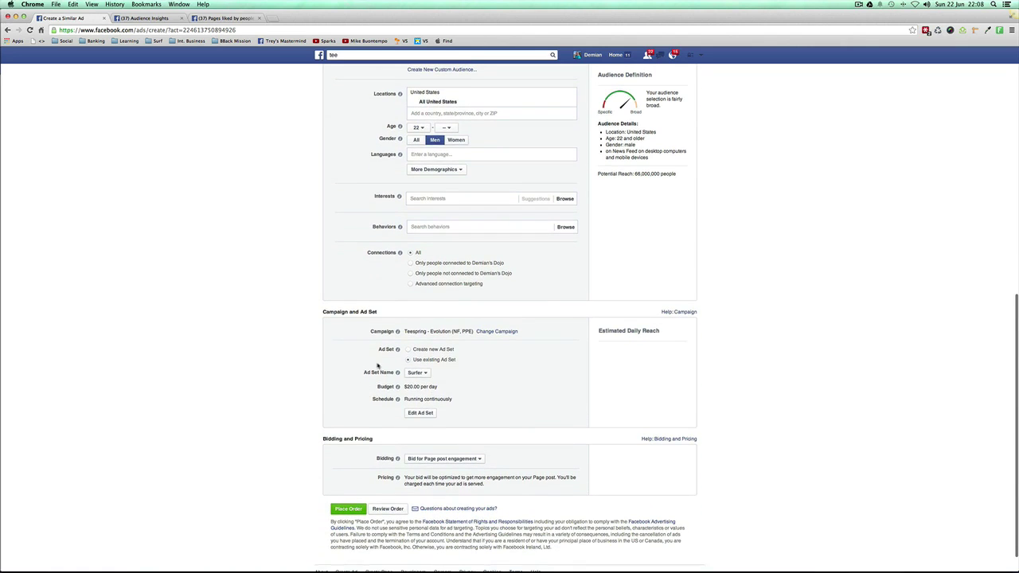
pyautogui.scroll(-1, 408, 495)
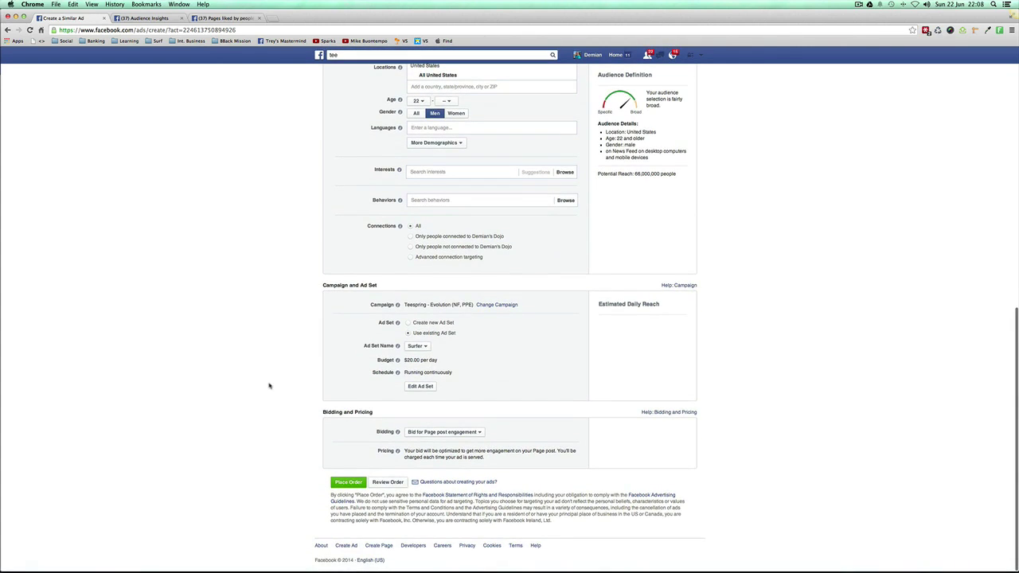
pyautogui.scroll(1, 269, 387)
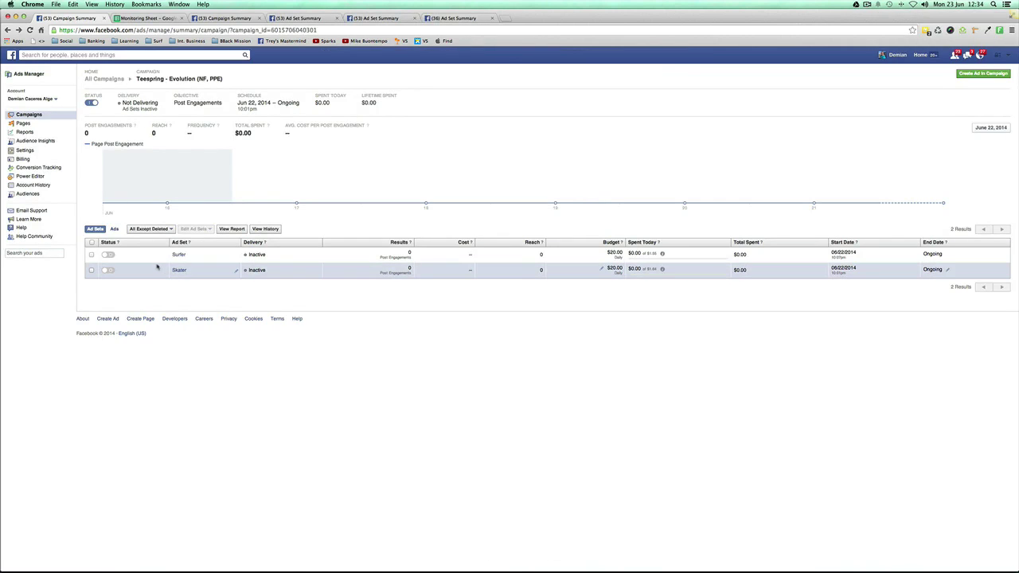
# Switch the campaign table to Ads and expand the Skater ad's preview and targeting details.
pyautogui.click(115, 229)
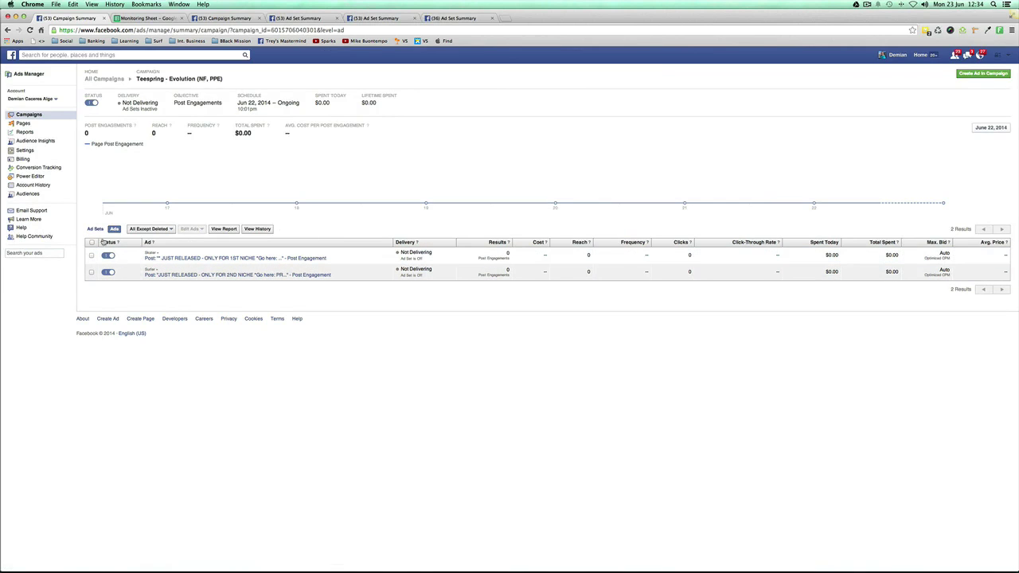
pyautogui.click(95, 229)
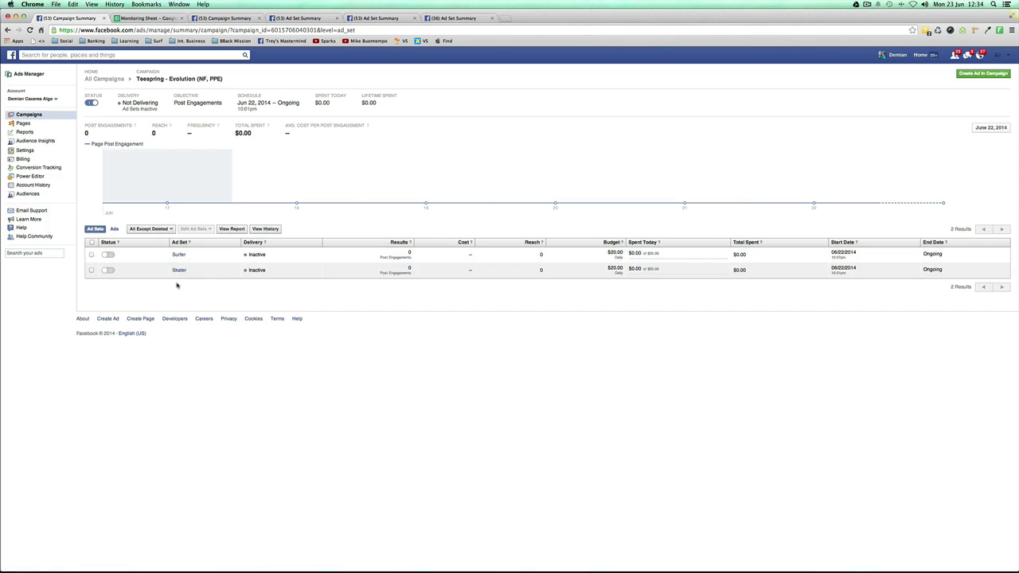
pyautogui.click(115, 229)
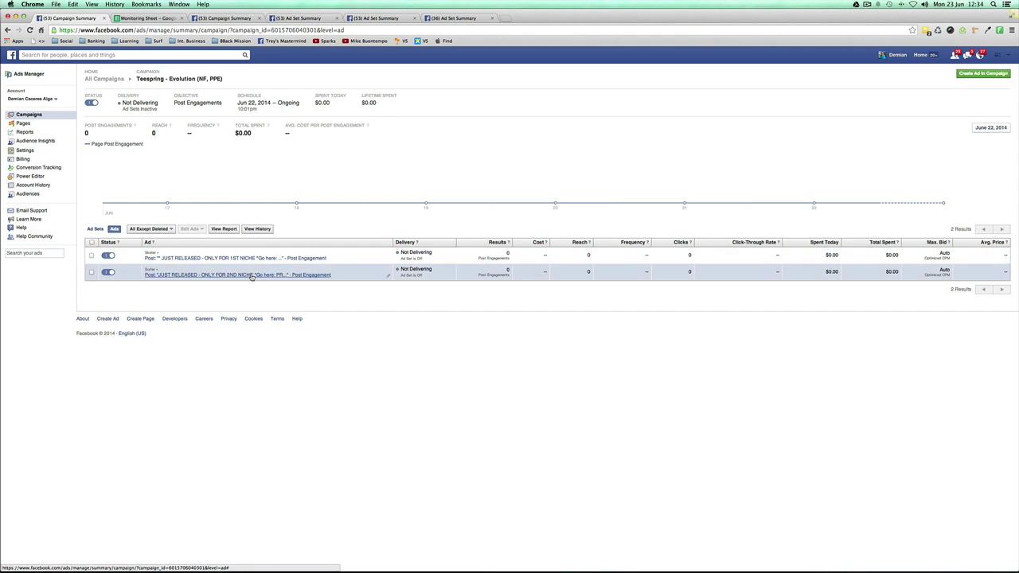
pyautogui.click(293, 259)
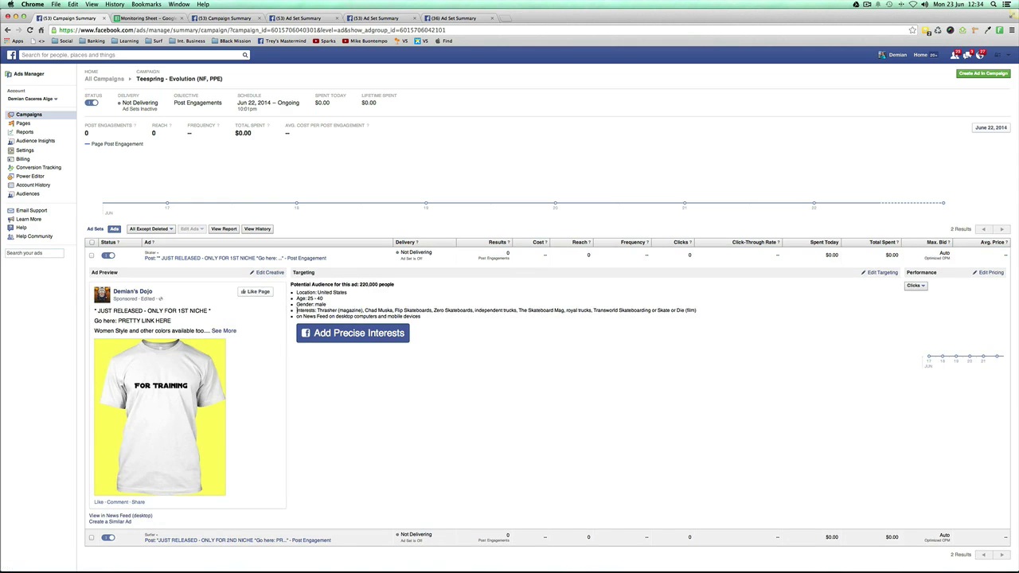
# Rename the Skater ad 'Interests: Thrasher (magazine), Chad Muska, Flip Skateboards...' using its copied interests.
pyautogui.moveTo(297, 310)
pyautogui.mouseDown()
pyautogui.moveTo(426, 311)
pyautogui.moveTo(477, 326)
pyautogui.mouseUp()
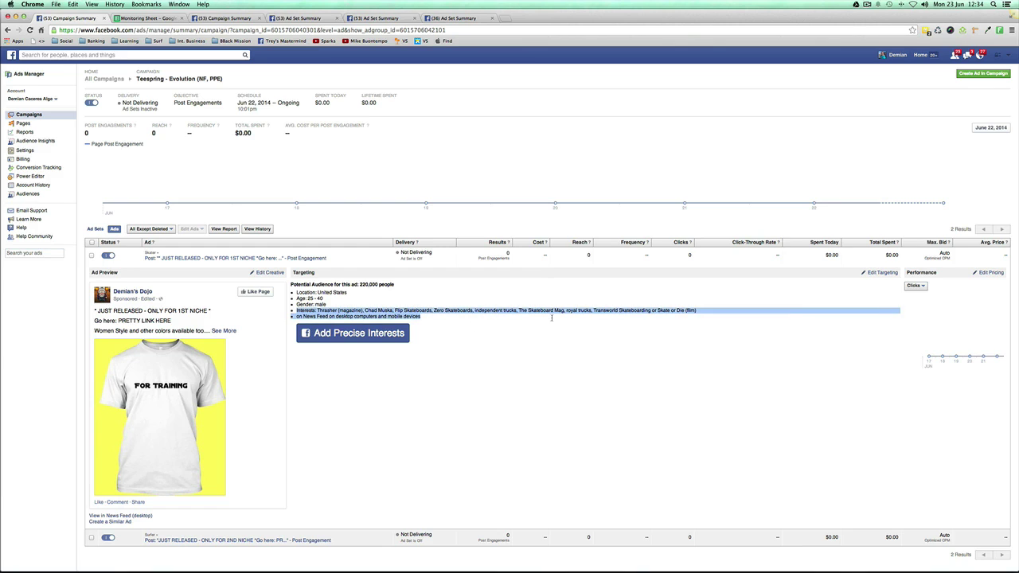
pyautogui.moveTo(552, 318); pyautogui.dragTo(434, 312)
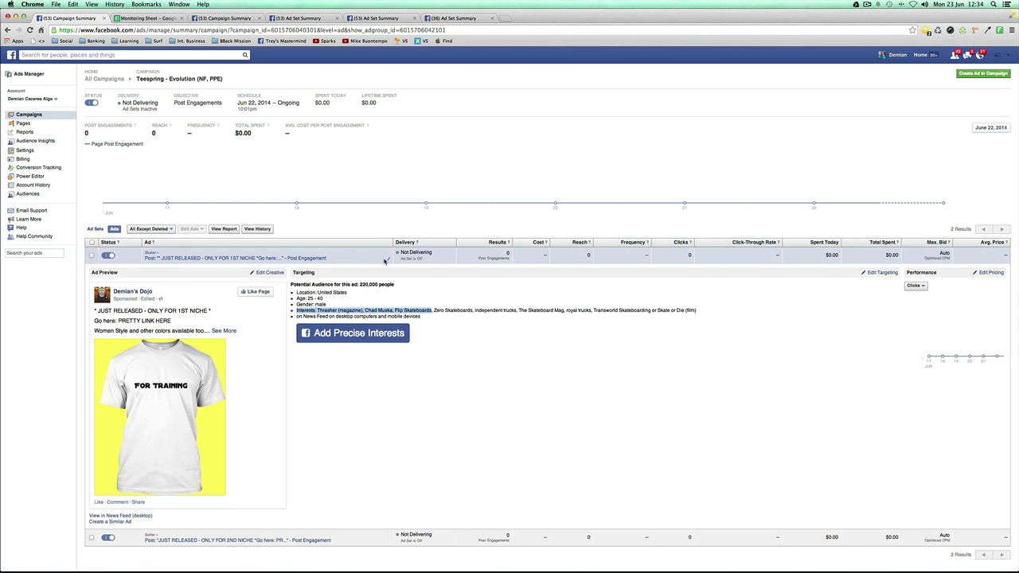
pyautogui.click(388, 259)
pyautogui.hotkey('ctrl', 'a')
pyautogui.hotkey('ctrl', 'v')
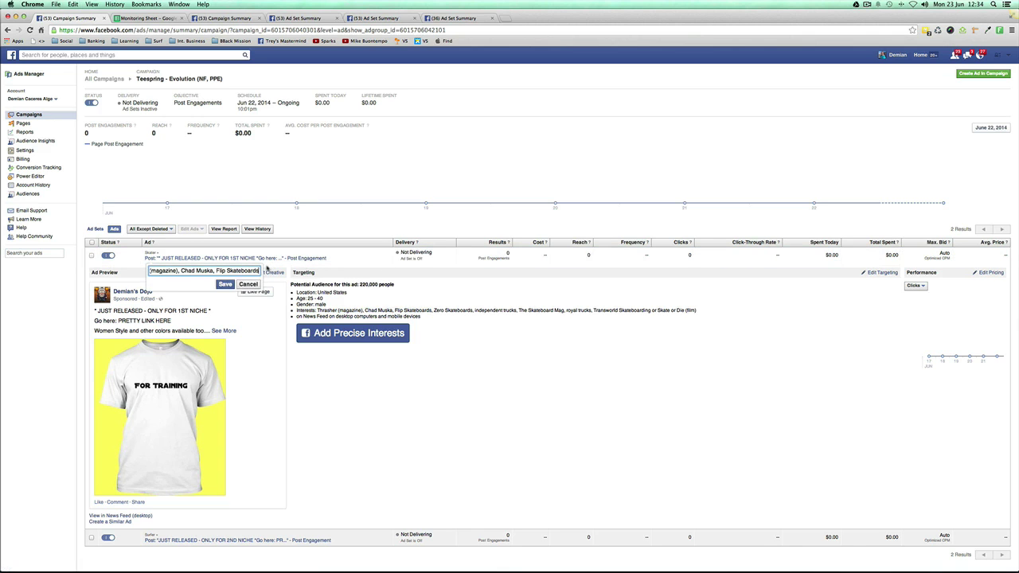
pyautogui.write('...')
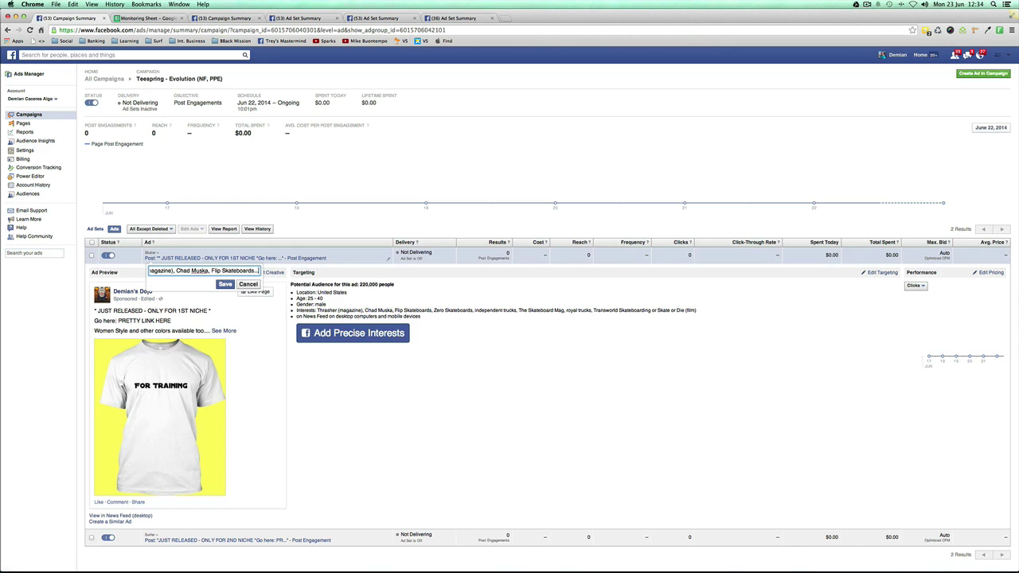
pyautogui.click(228, 284)
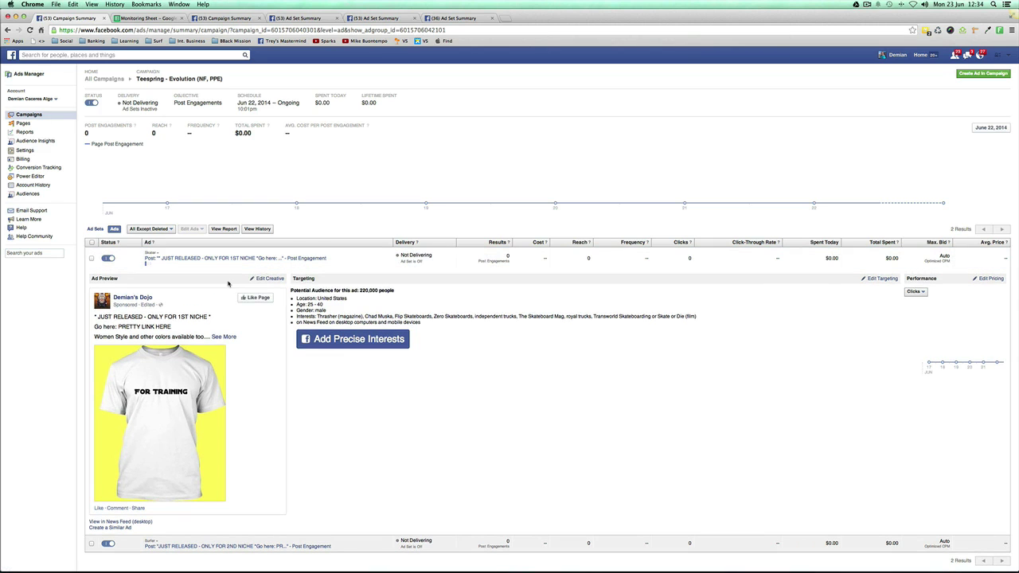
pyautogui.scroll(-1, 232, 285)
pyautogui.scroll(-2, 261, 455)
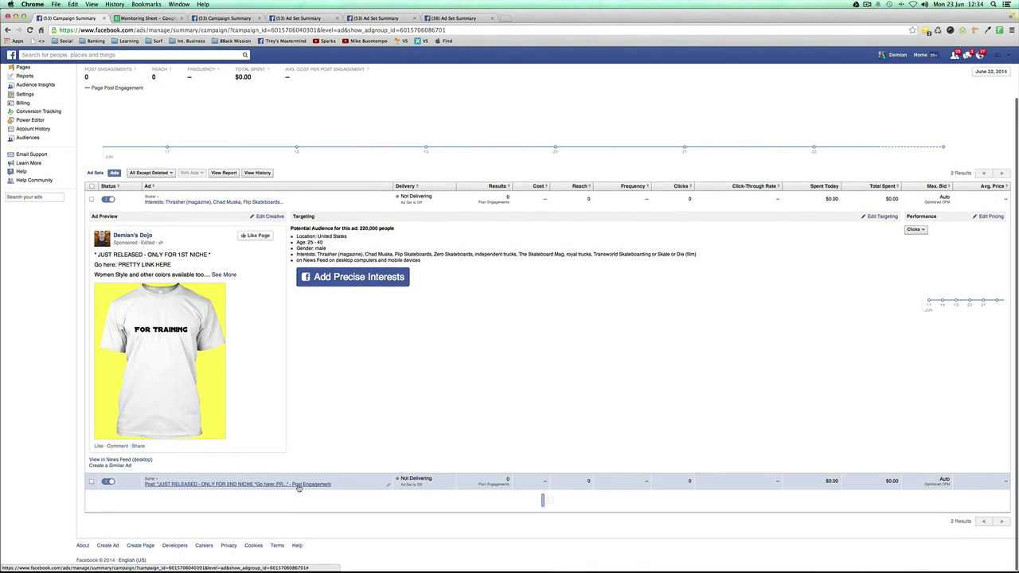
pyautogui.scroll(-3, 304, 486)
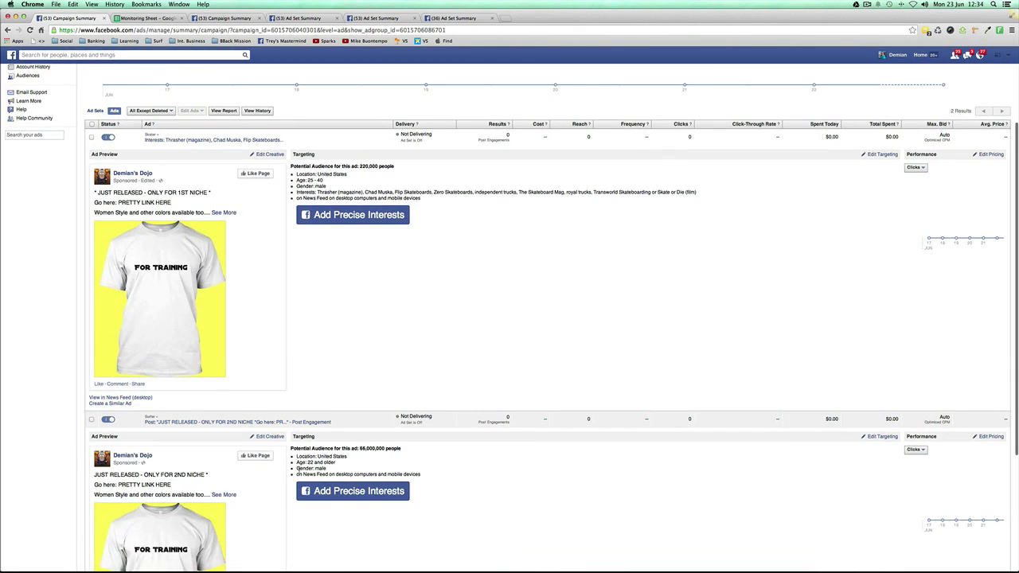
pyautogui.scroll(-1, 319, 461)
pyautogui.scroll(-1, 340, 451)
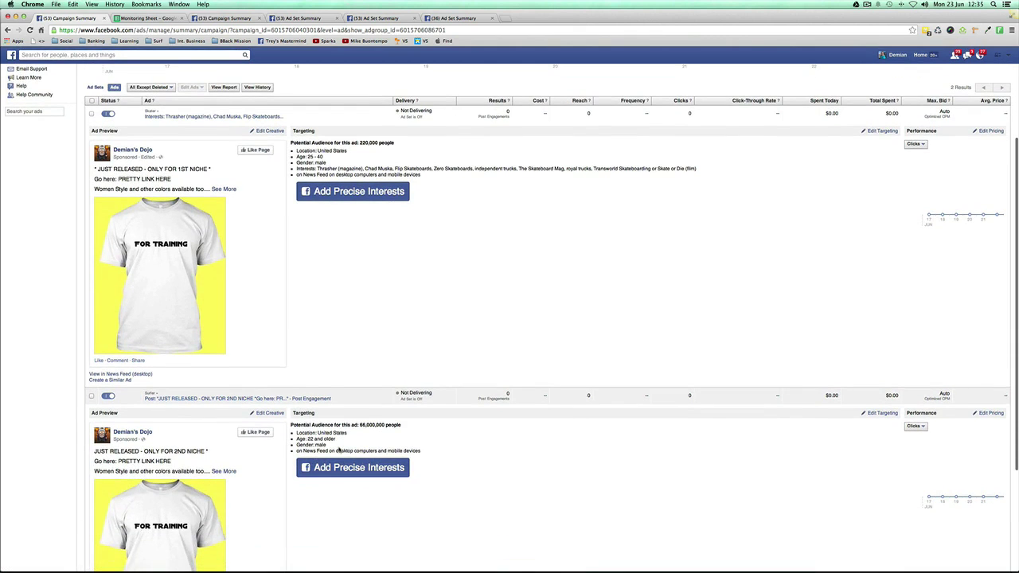
# Replace the second ad's name with 'Interest: surfing, magazine...' and save it.
pyautogui.scroll(-2, 323, 410)
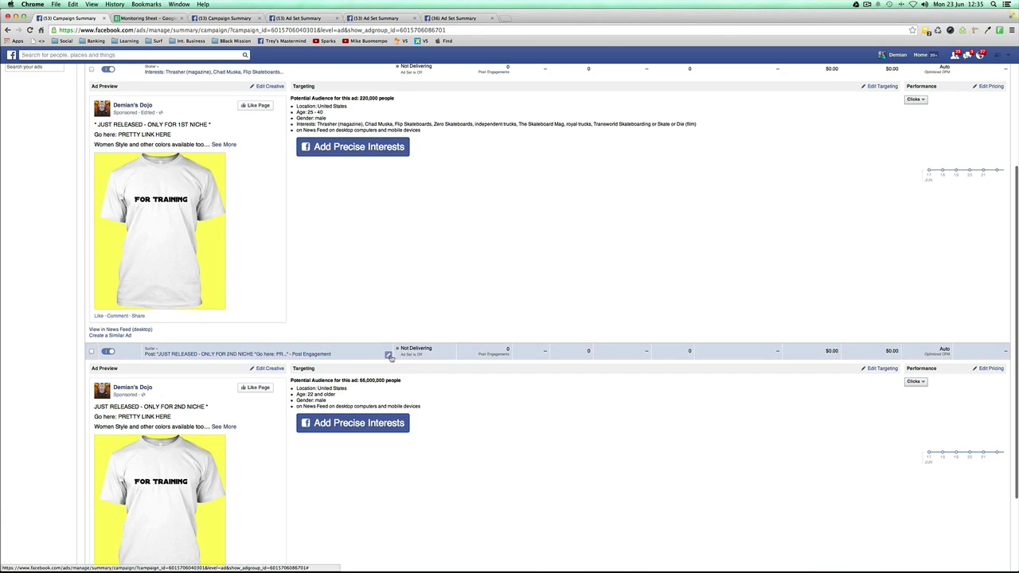
pyautogui.click(387, 353)
pyautogui.press('super+a')
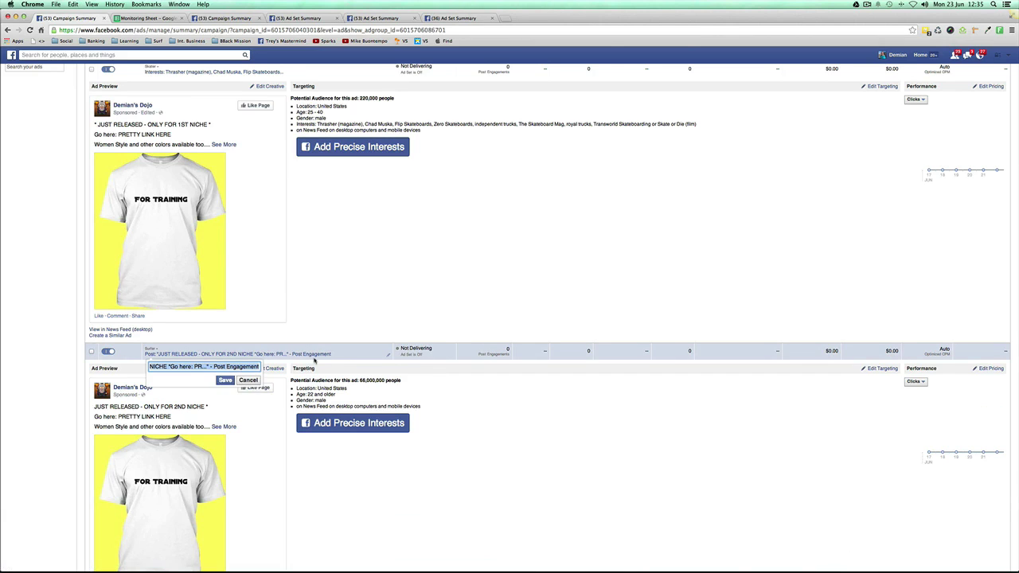
pyautogui.write('interest: surfing,magazine...')
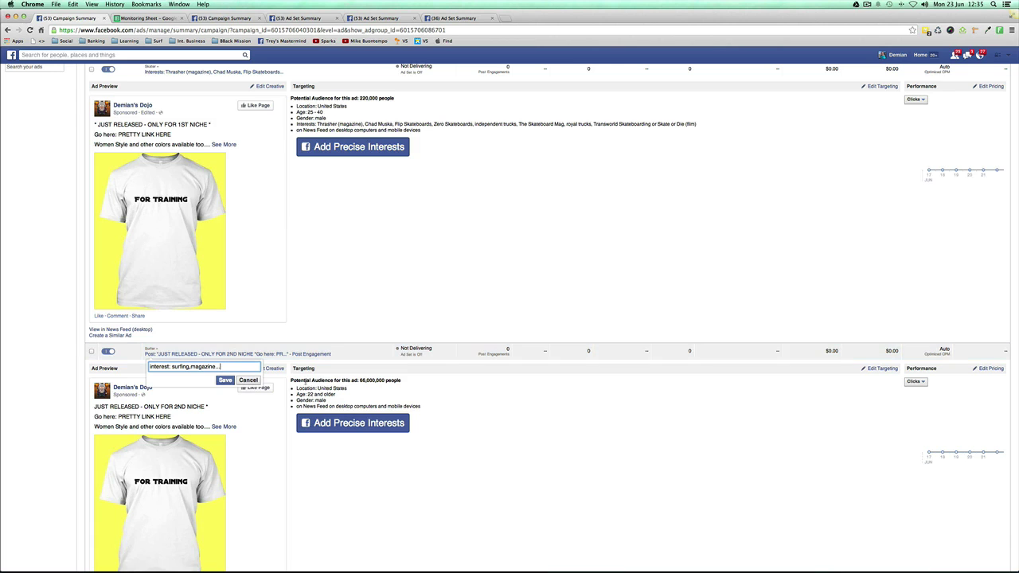
pyautogui.click(225, 381)
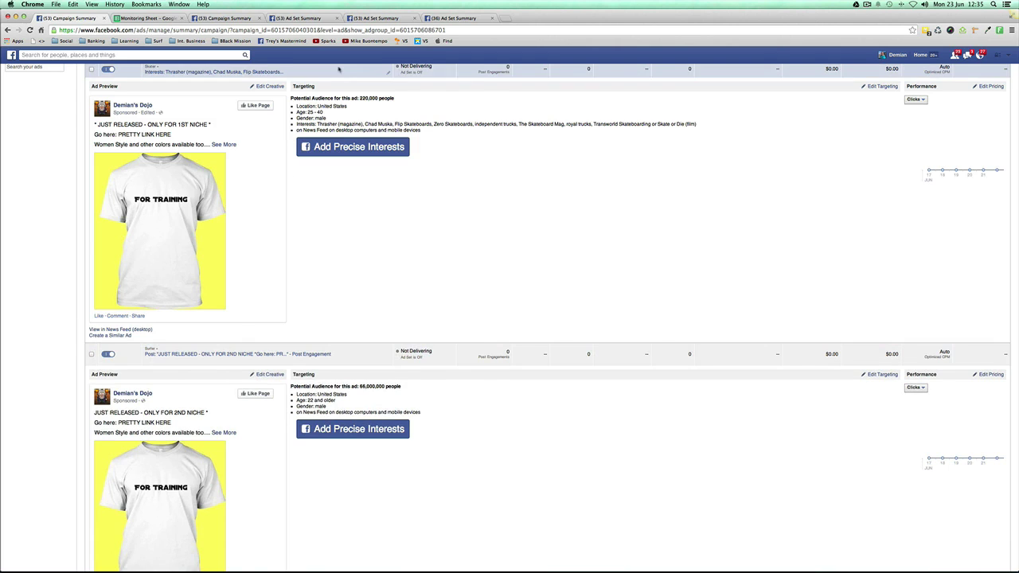
pyautogui.scroll(2, 37, 270)
pyautogui.scroll(3, 37, 270)
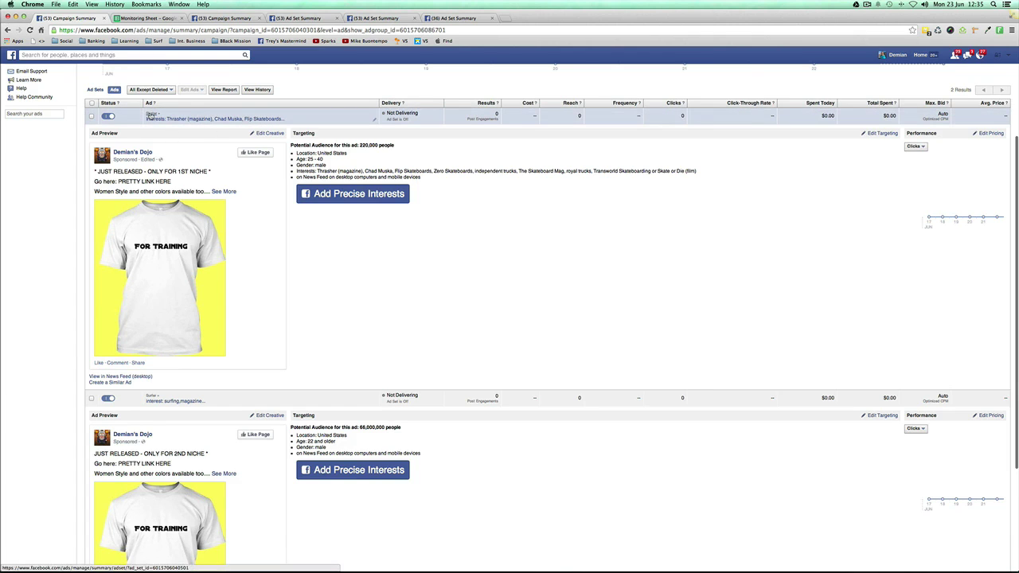
pyautogui.scroll(5, 143, 120)
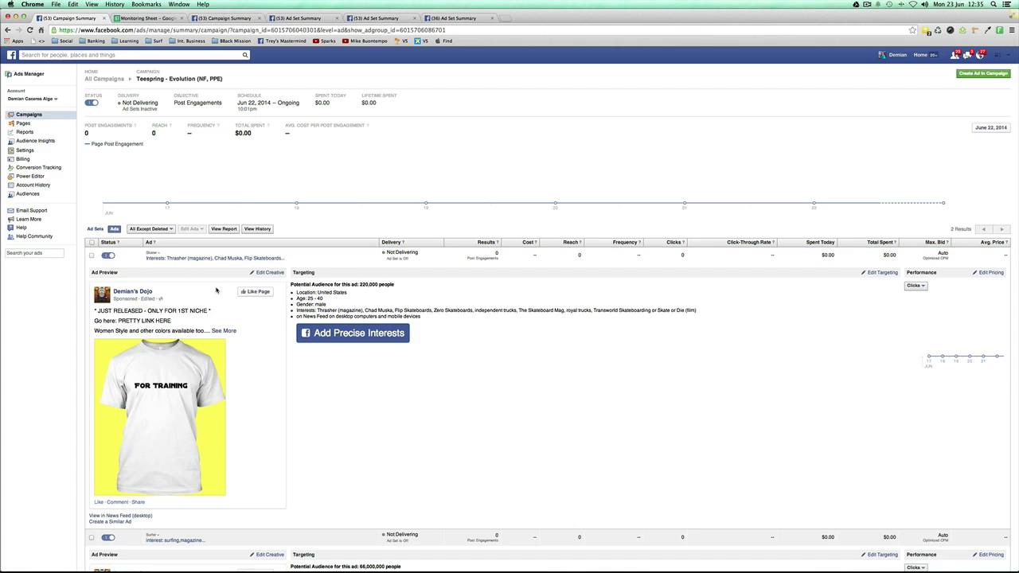
pyautogui.scroll(-1, 239, 270)
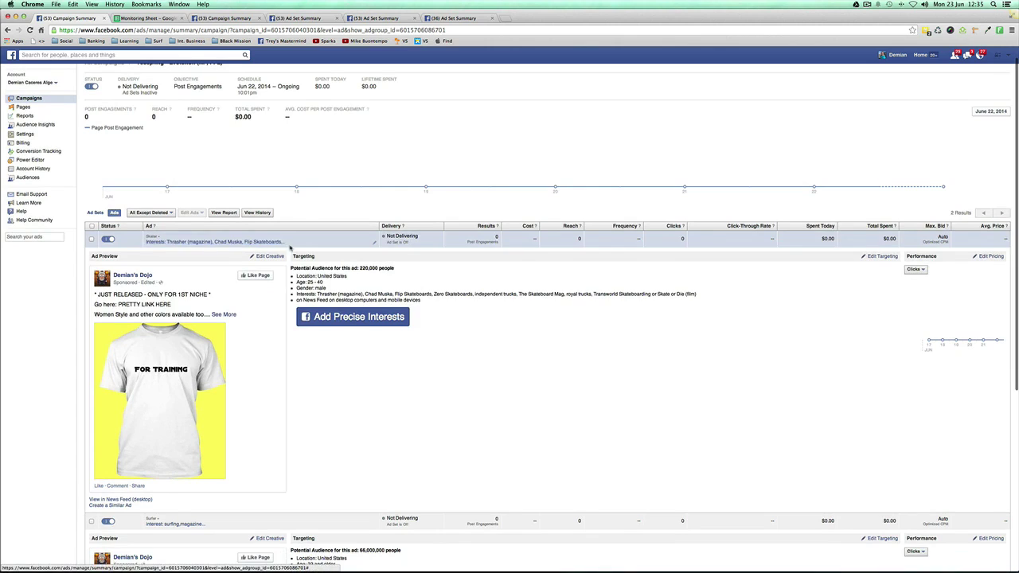